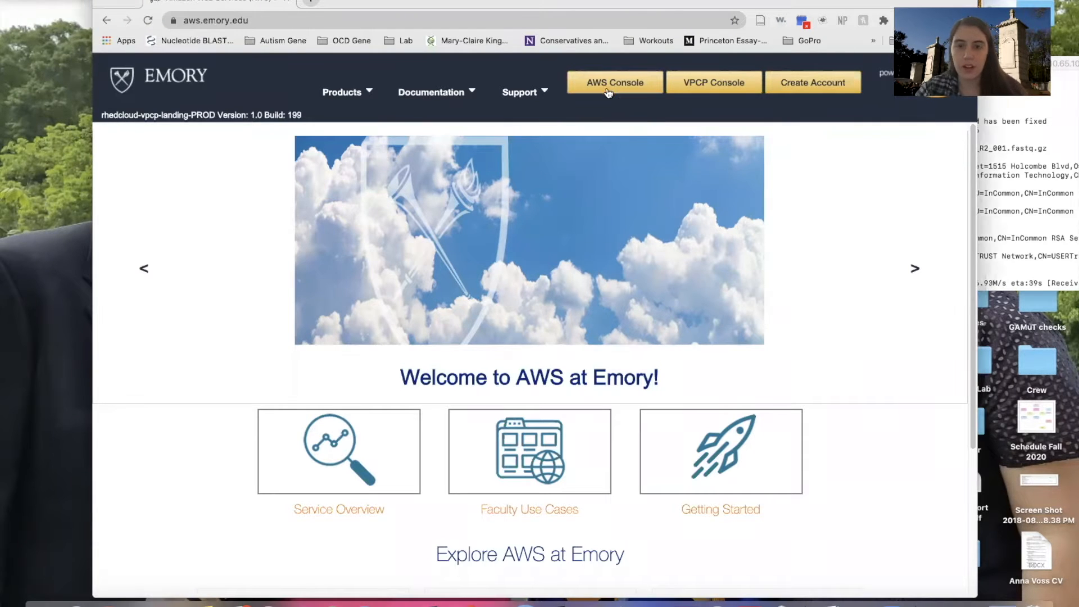
Open the AWS Management Console from the Emory AWS landing page and reposition the browser window
click(613, 83)
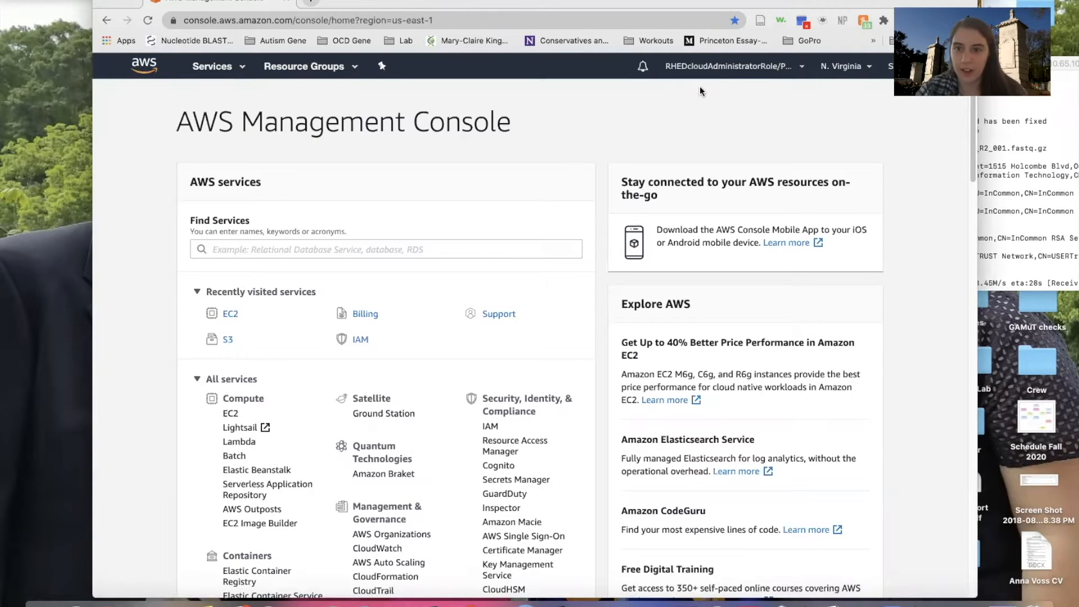
drag(750, 2, 730, 2)
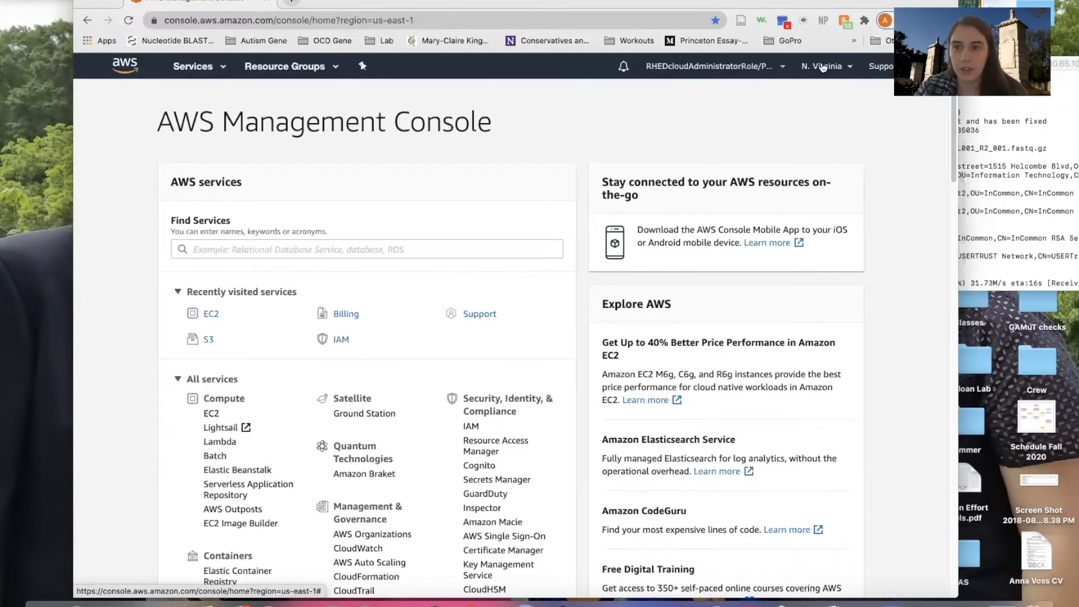
drag(855, 2, 887, 3)
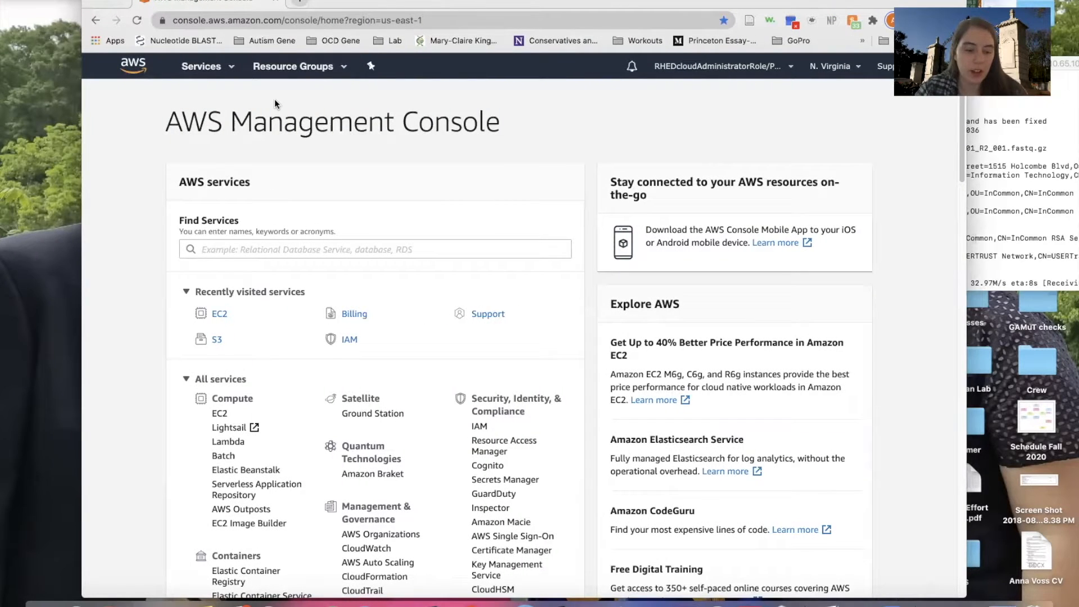
Go to the EC2 service and start launching a new instance in the N. Virginia region
click(213, 67)
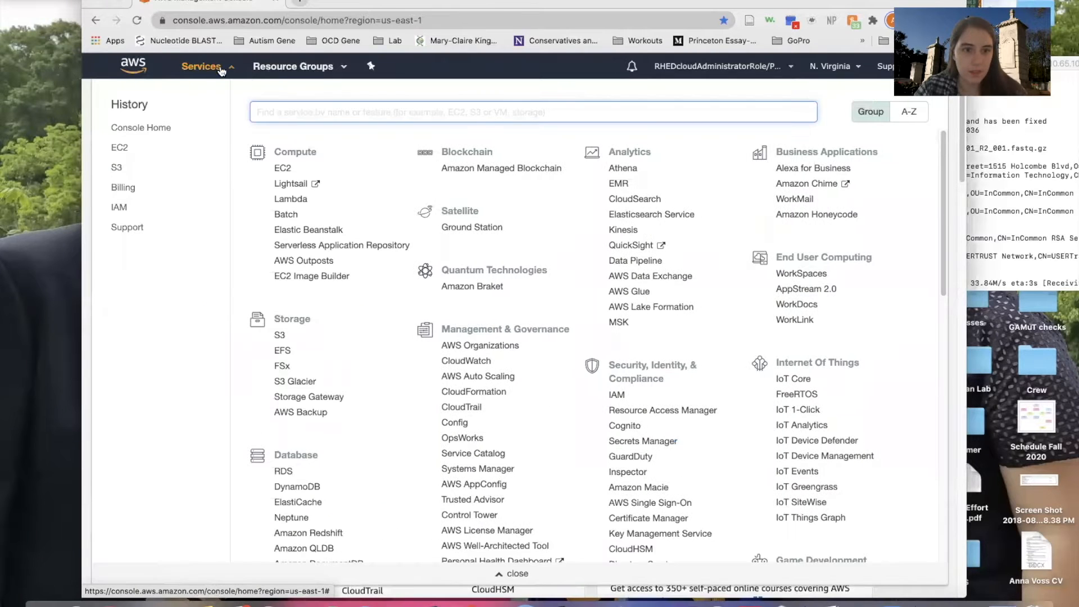
click(282, 169)
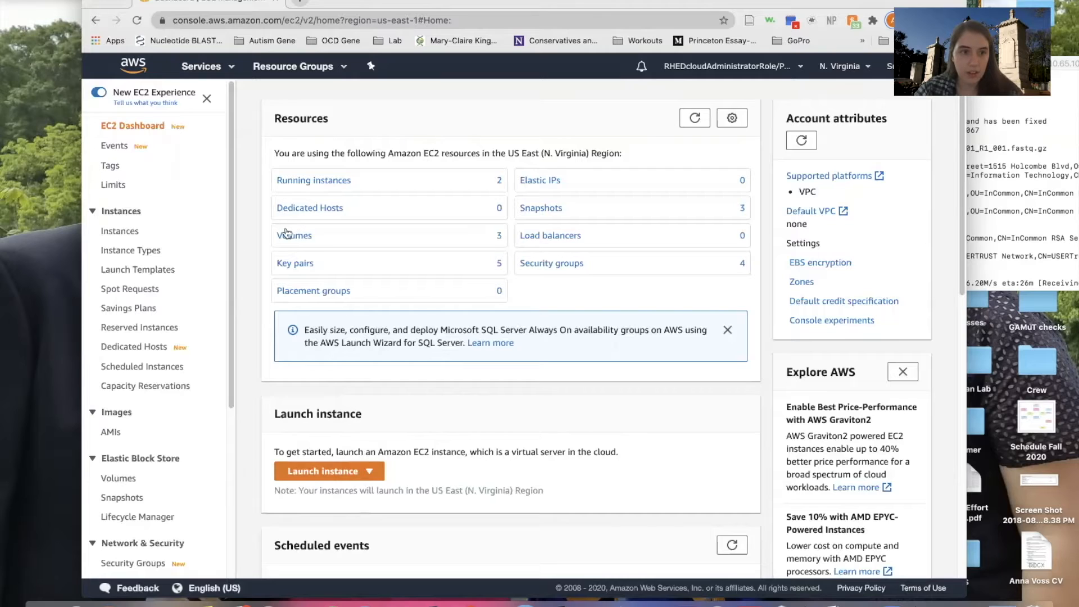
click(320, 473)
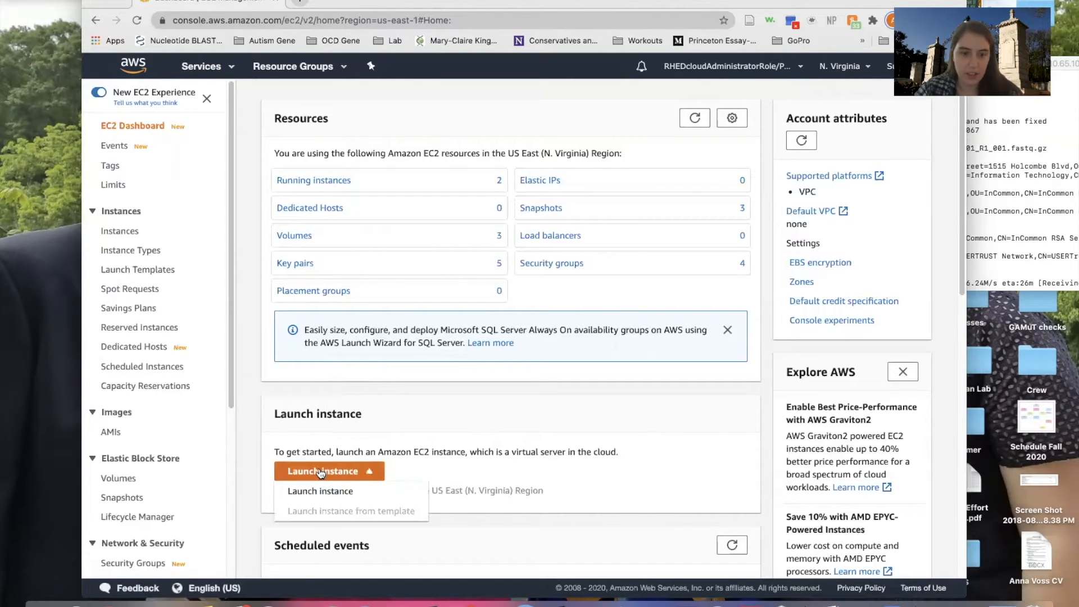
click(317, 490)
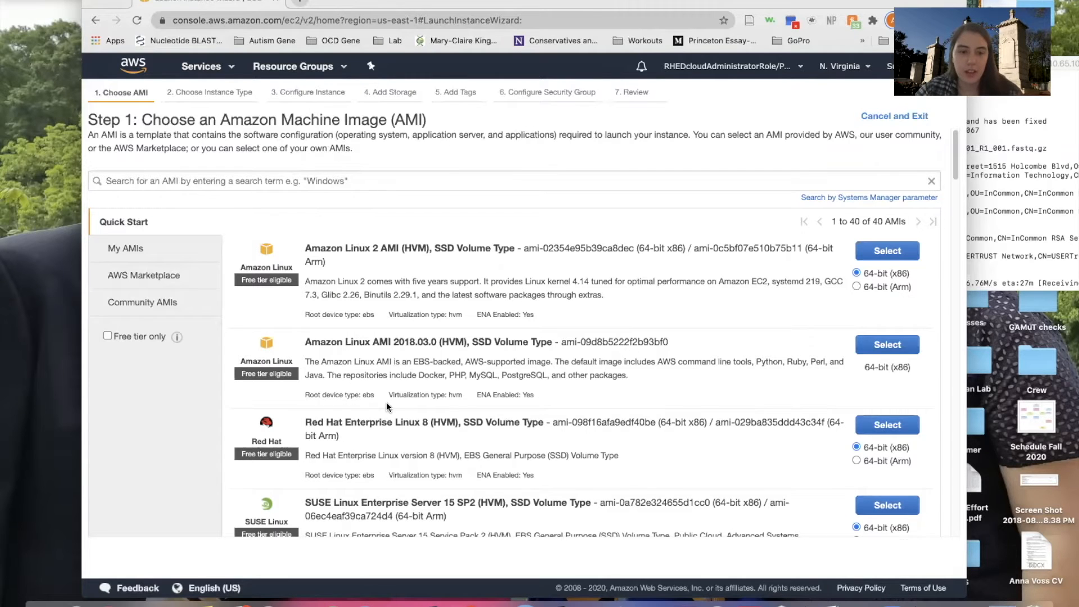
Examine the Quick Start machine images and the account's own and shared AMIs
scroll(386, 402, down, 5)
scroll(416, 199, up, 5)
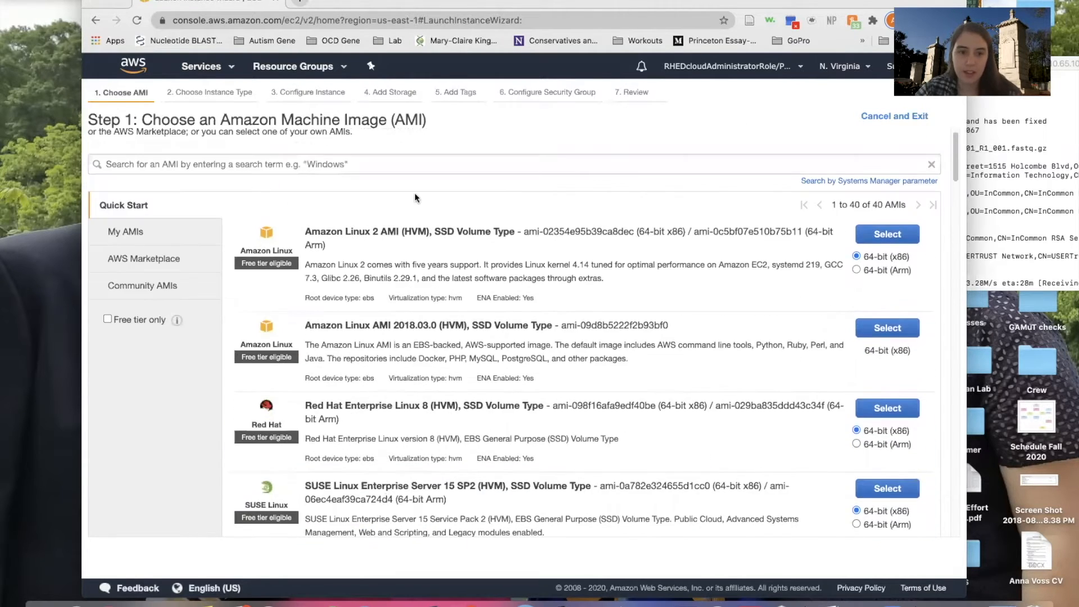
scroll(427, 352, up, 1)
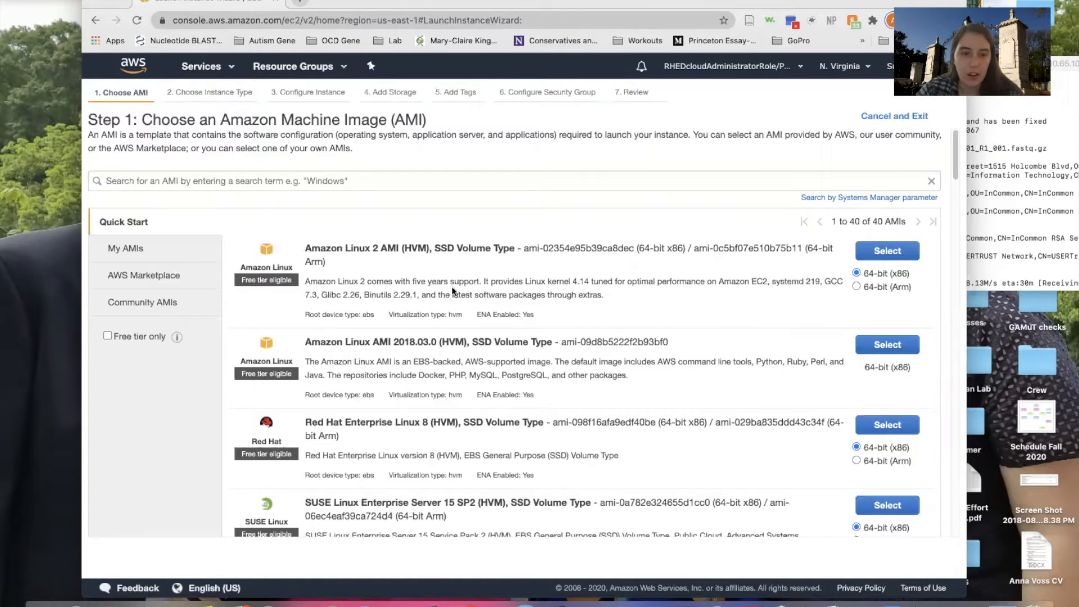
click(131, 253)
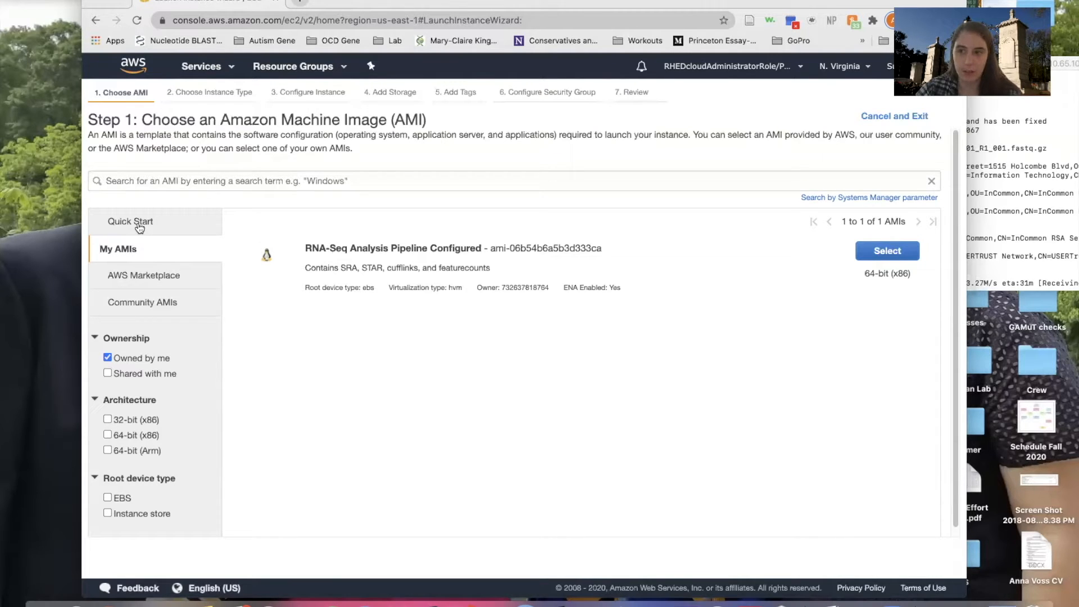
click(159, 227)
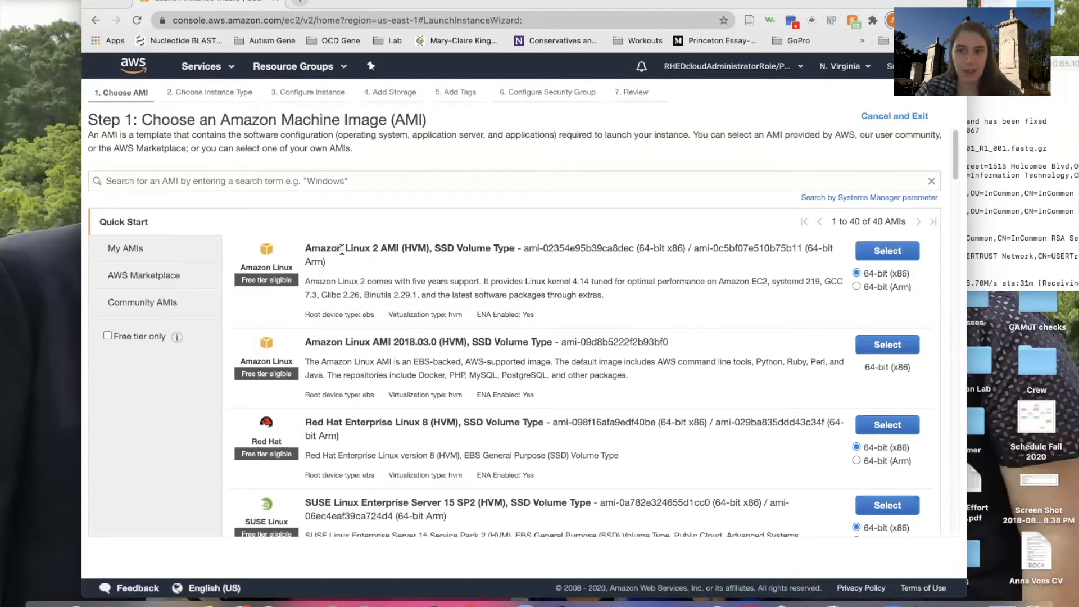
click(162, 253)
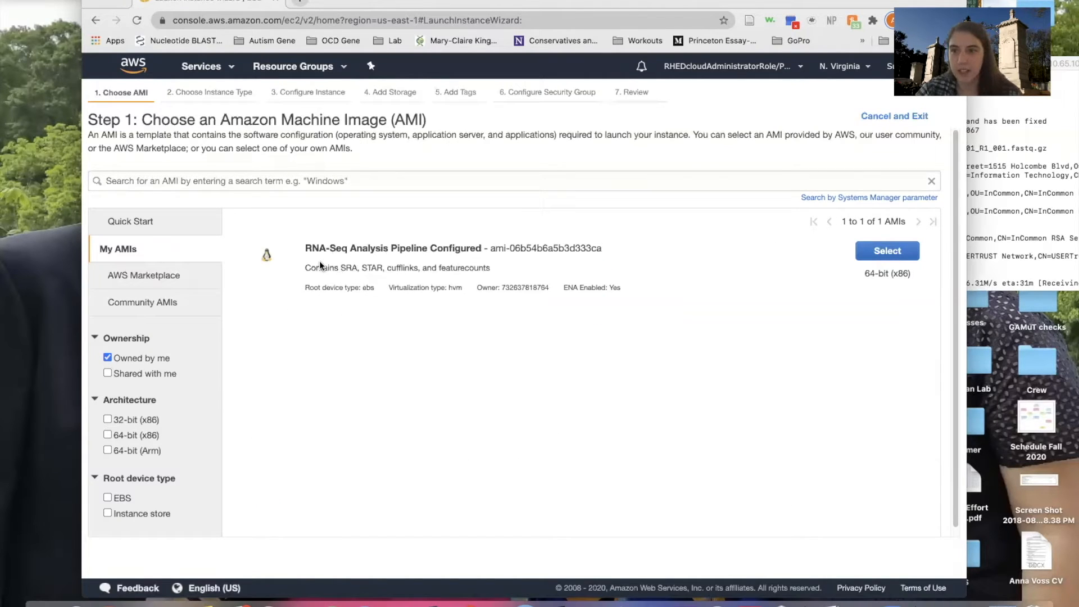
click(107, 373)
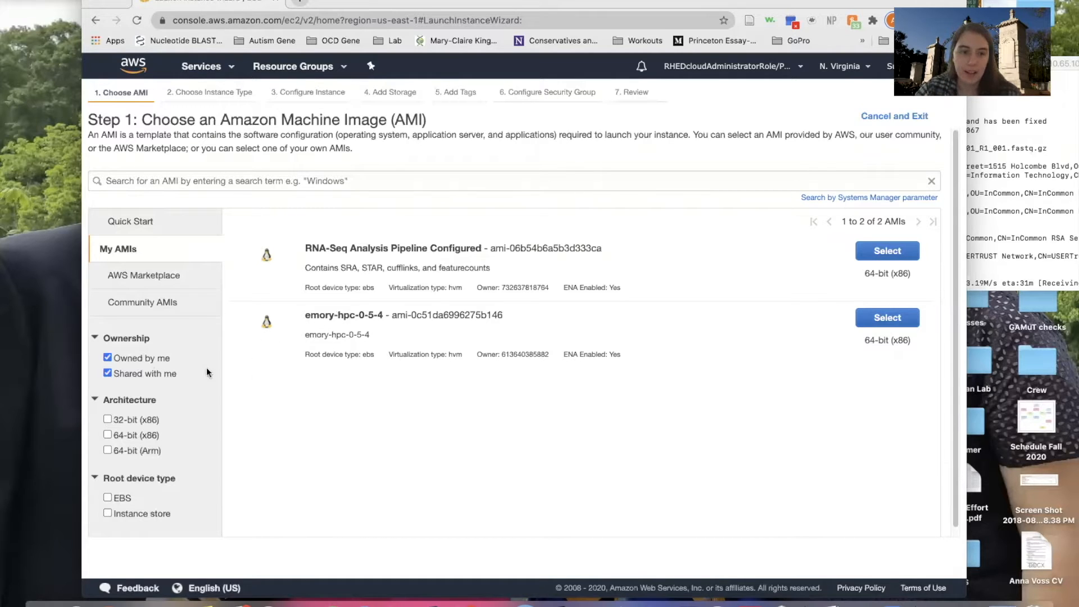
click(106, 372)
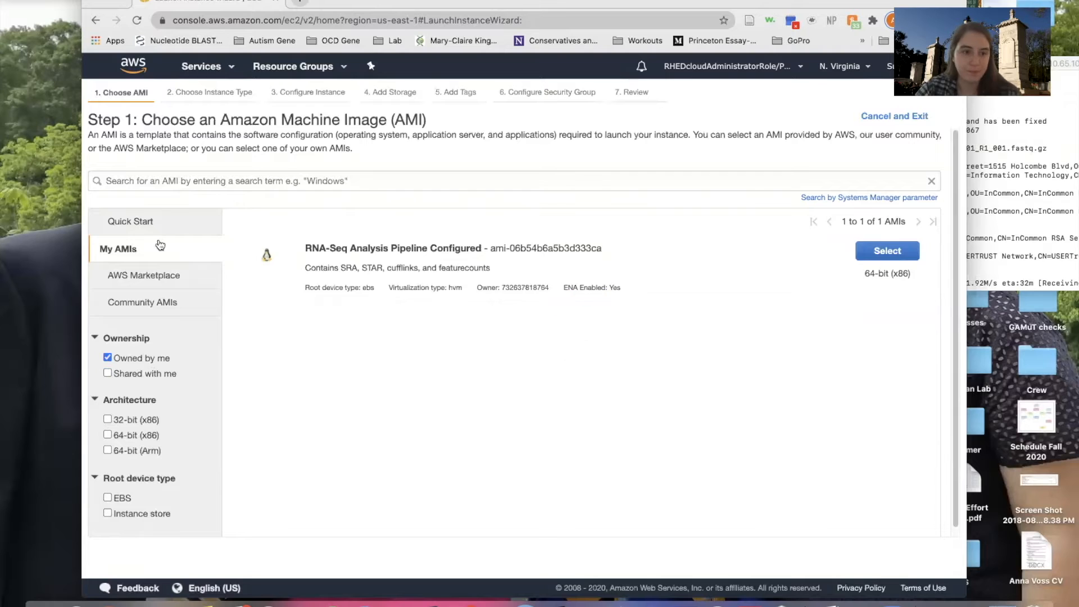
Choose the Quick Start image Amazon Linux 2 AMI (HVM), SSD Volume Type, 64-bit (x86)
click(162, 228)
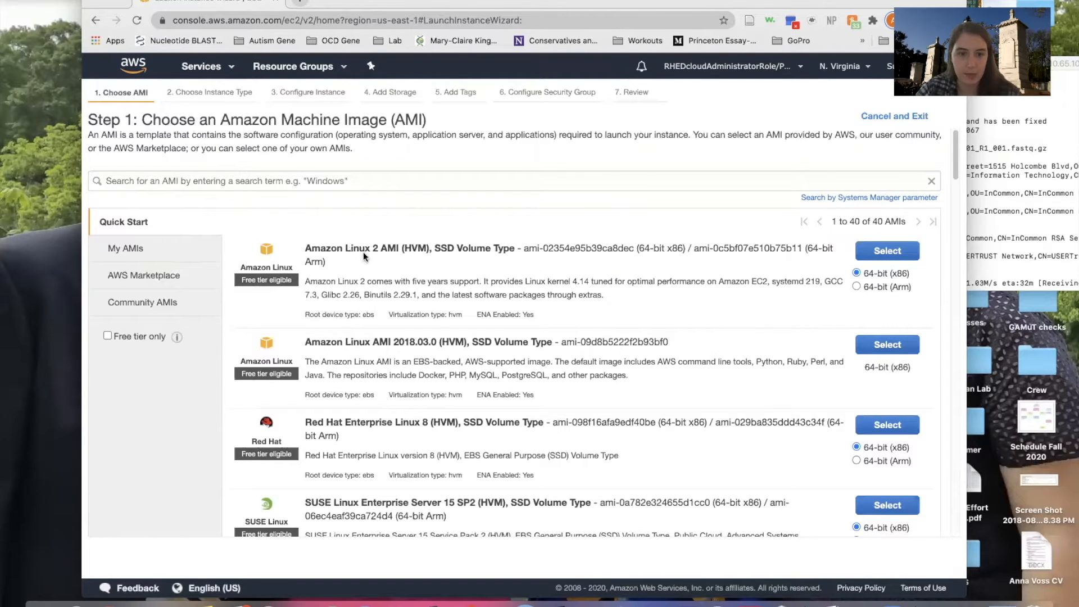
click(887, 251)
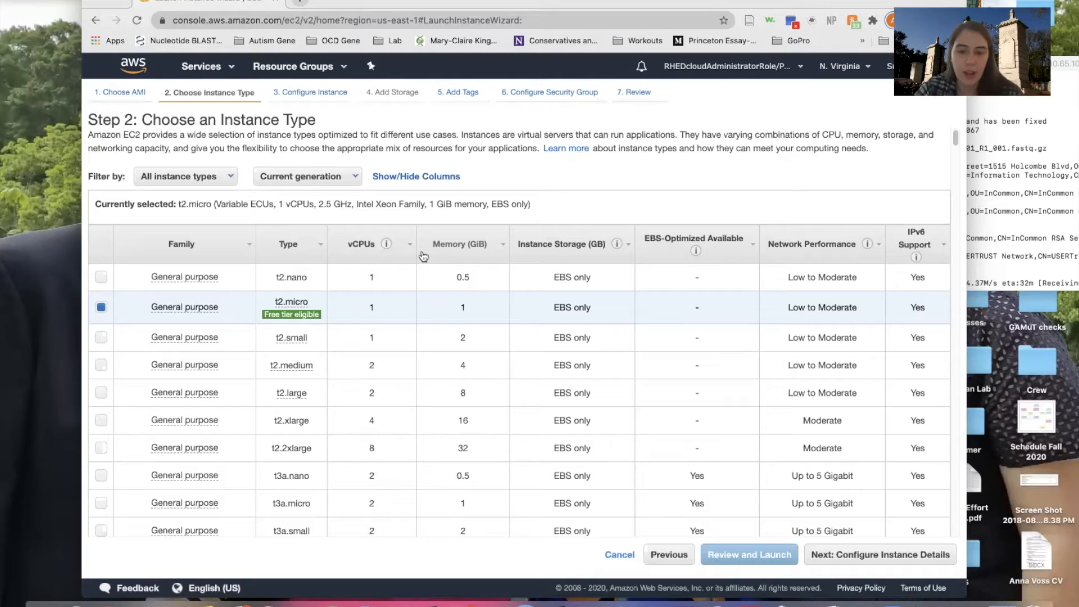
Review the instance types by vCPUs and memory, keep t2.micro, and continue to the instance details
mouse_move(386, 256)
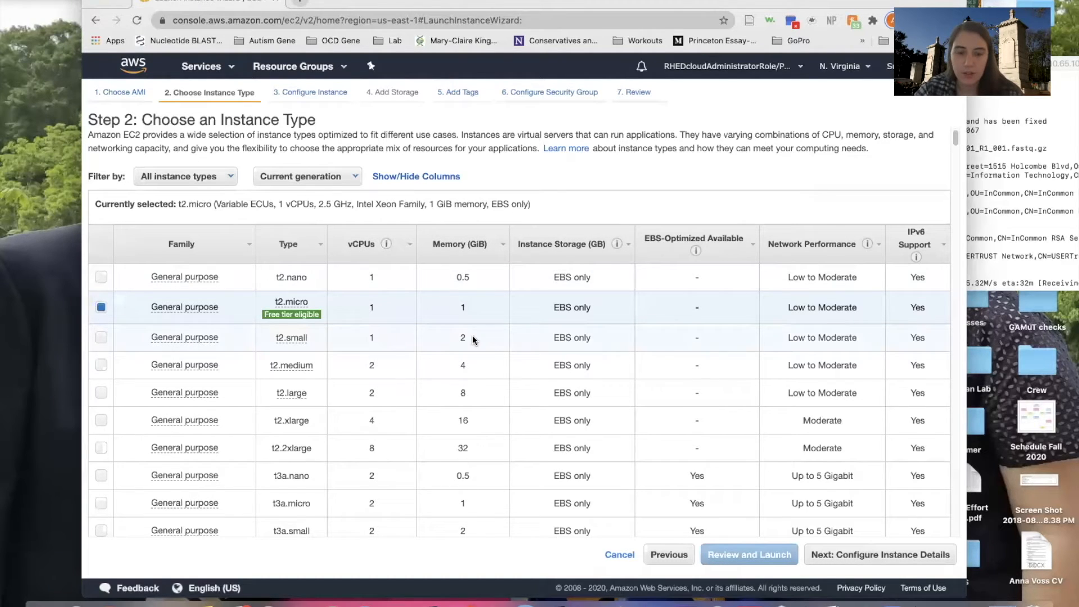
scroll(457, 425, down, 2)
scroll(456, 425, up, 2)
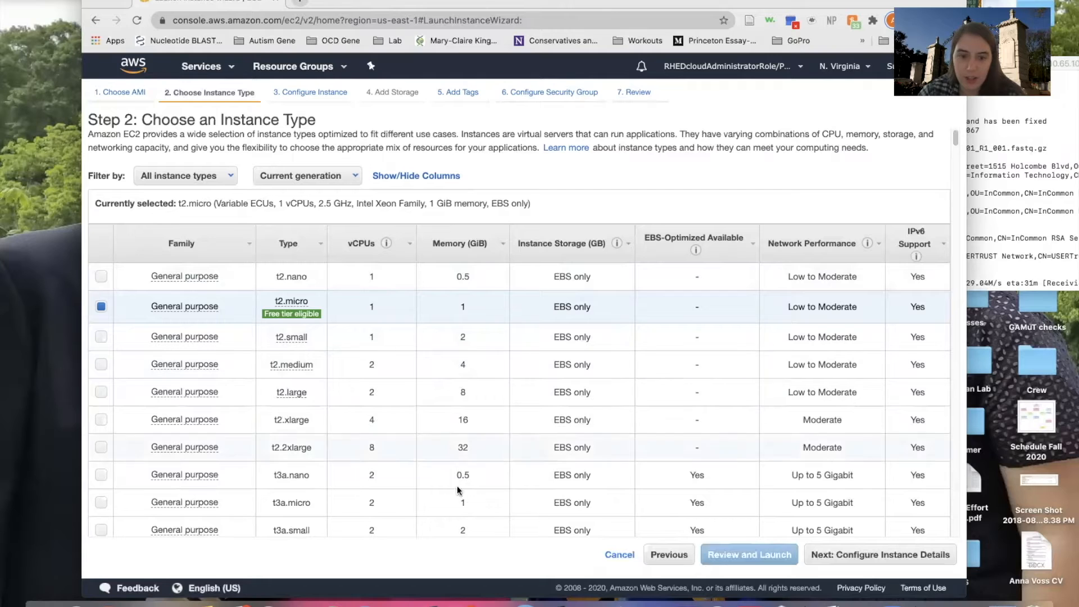
scroll(472, 449, down, 2)
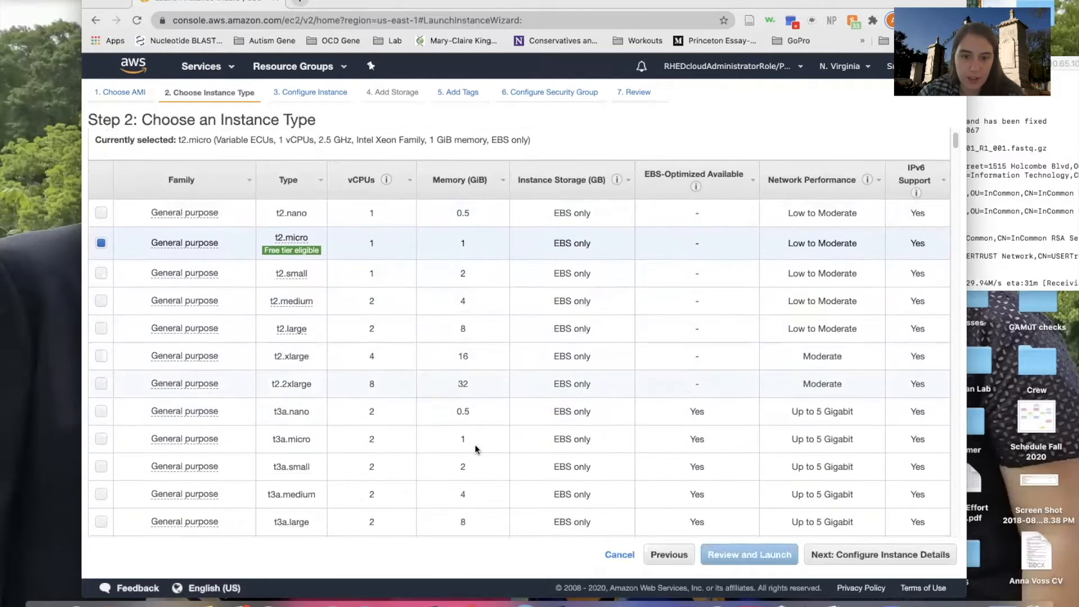
scroll(472, 427, down, 10)
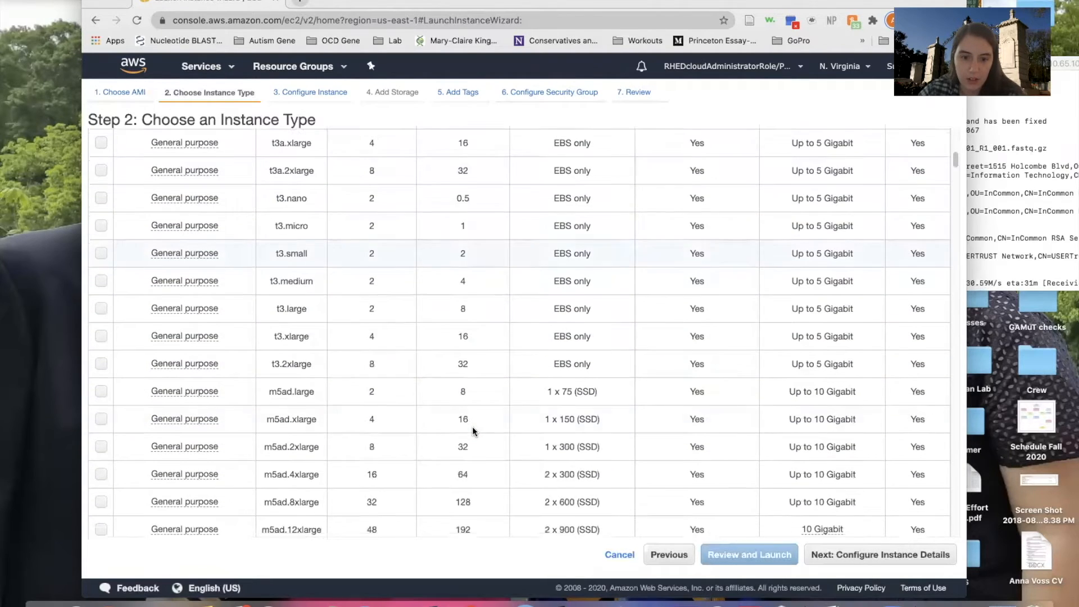
scroll(482, 379, up, 5)
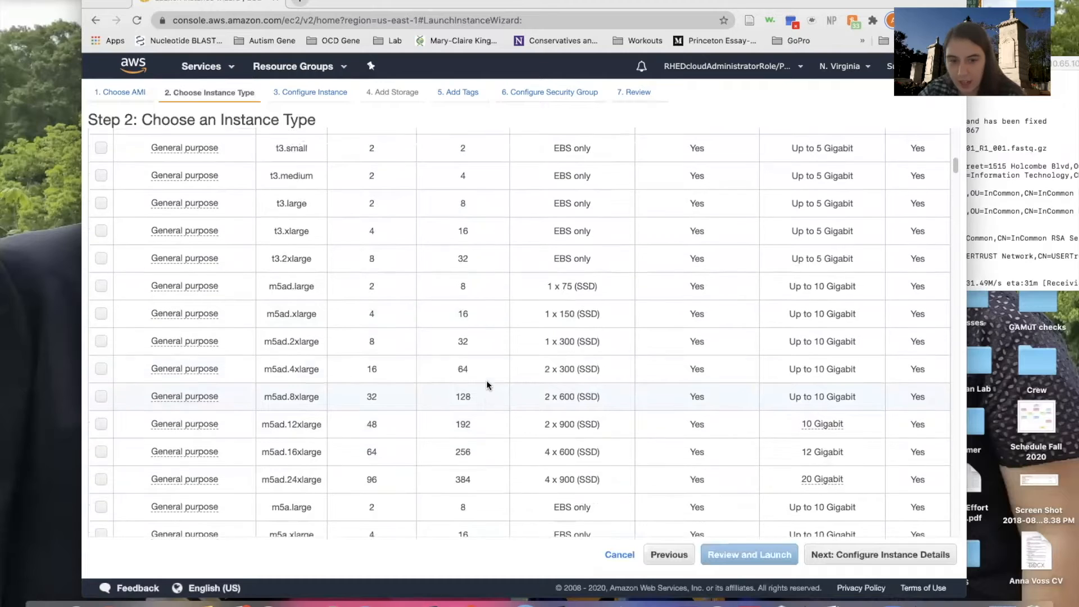
scroll(487, 379, up, 7)
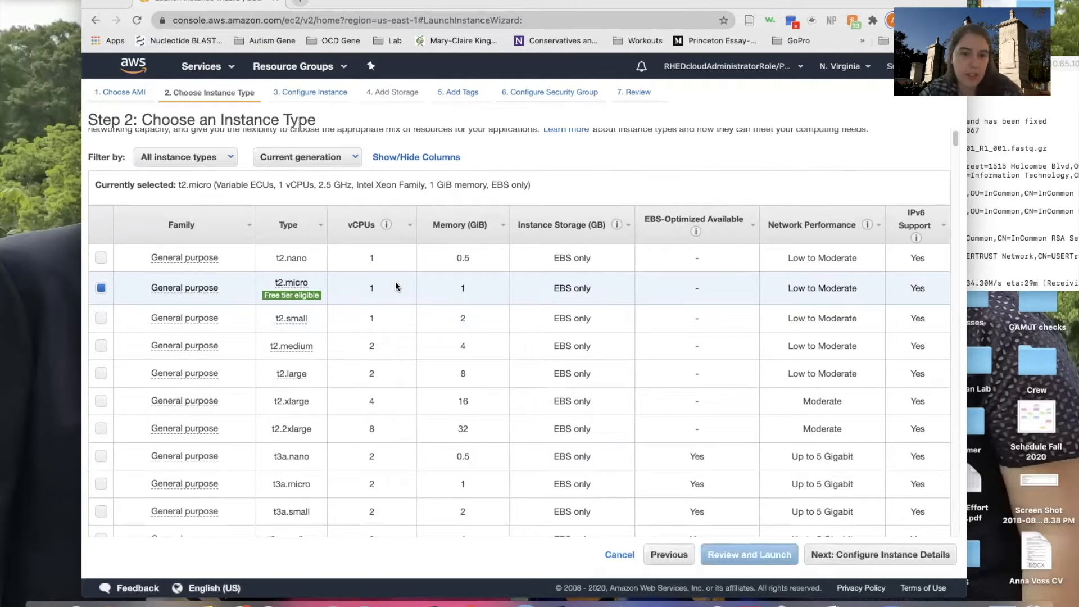
click(857, 555)
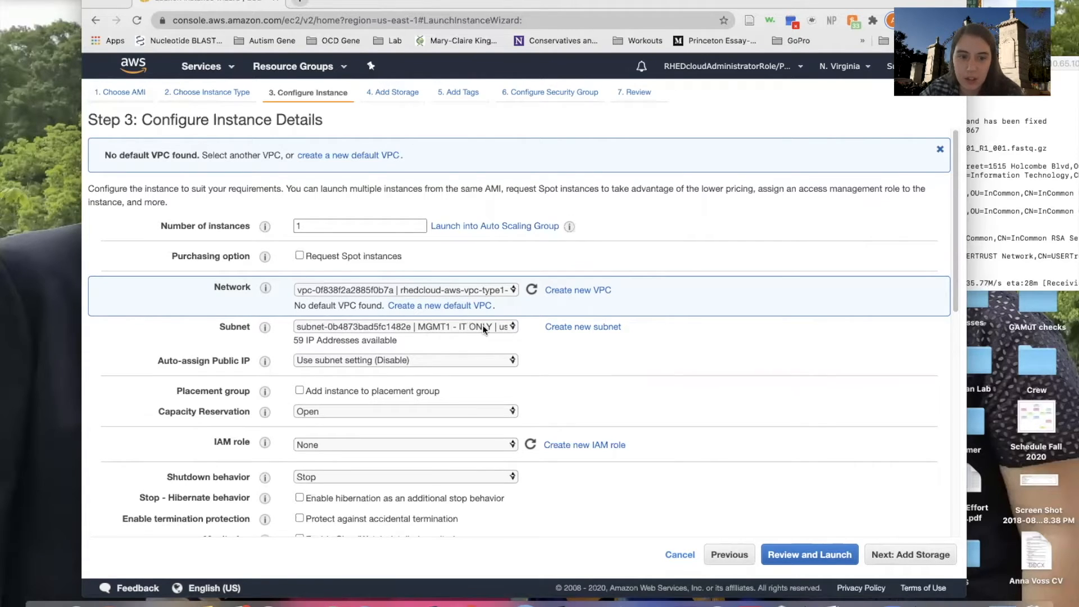
Set the instance's subnet to Private Subnet 1 in us-east-1a
click(500, 327)
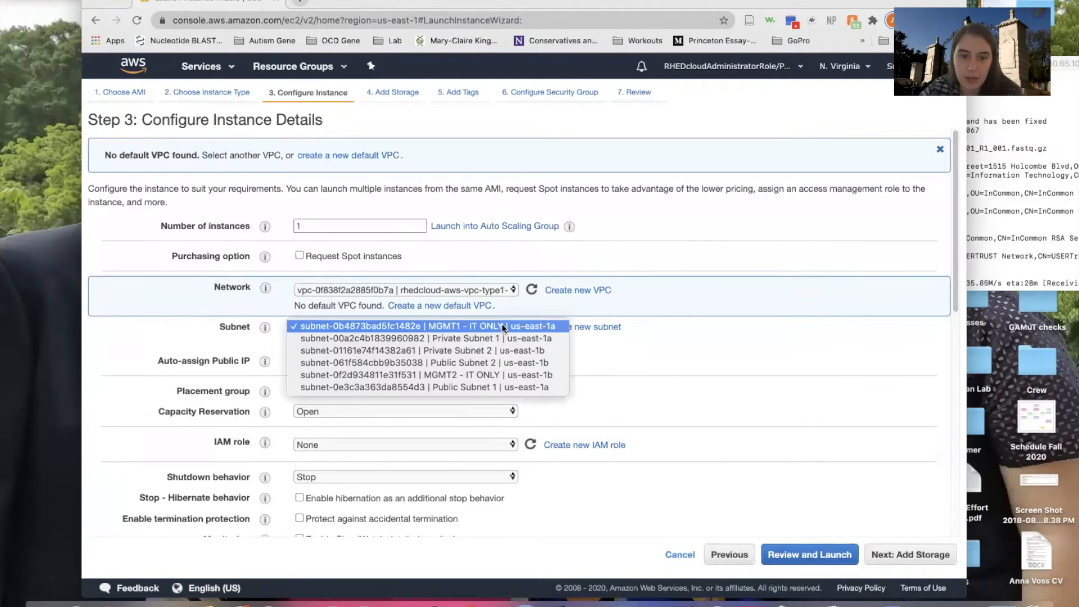
click(476, 339)
click(473, 327)
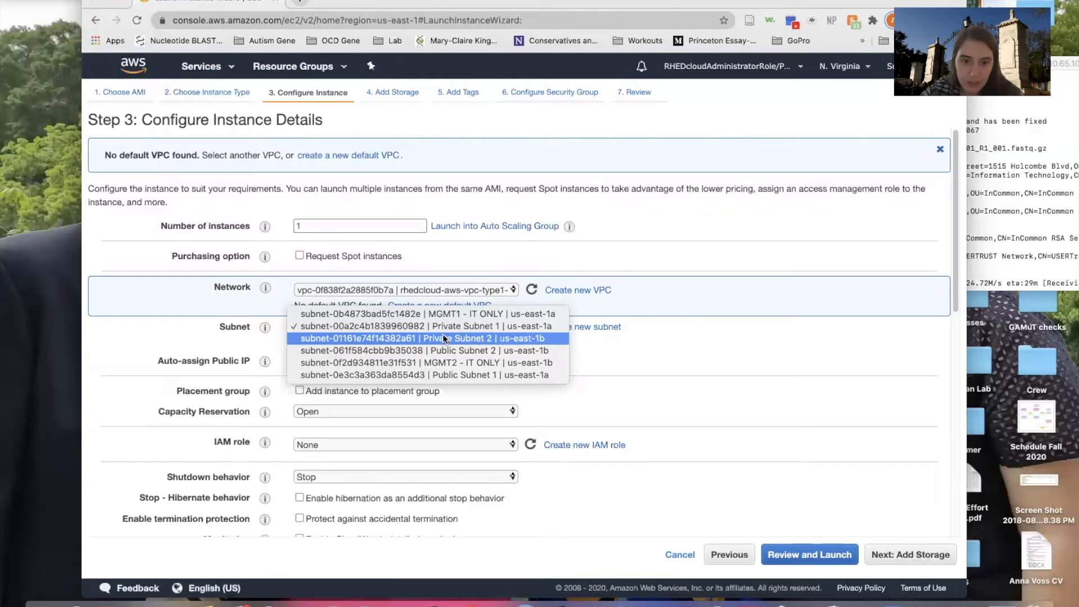
click(414, 326)
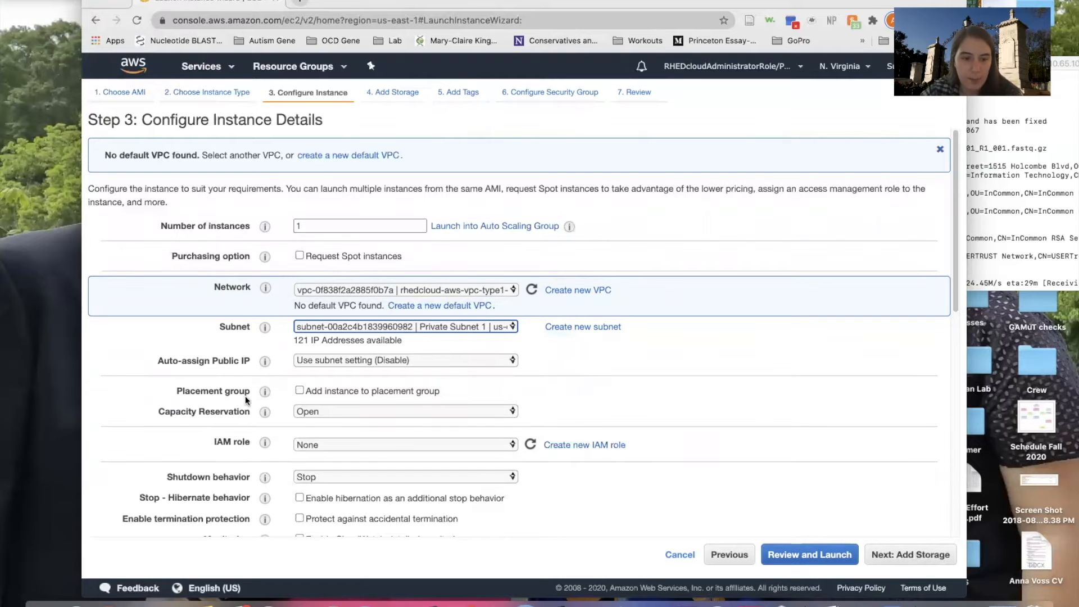
Assign the IAM role EC2toS3Full to the instance and continue to the storage settings
click(318, 444)
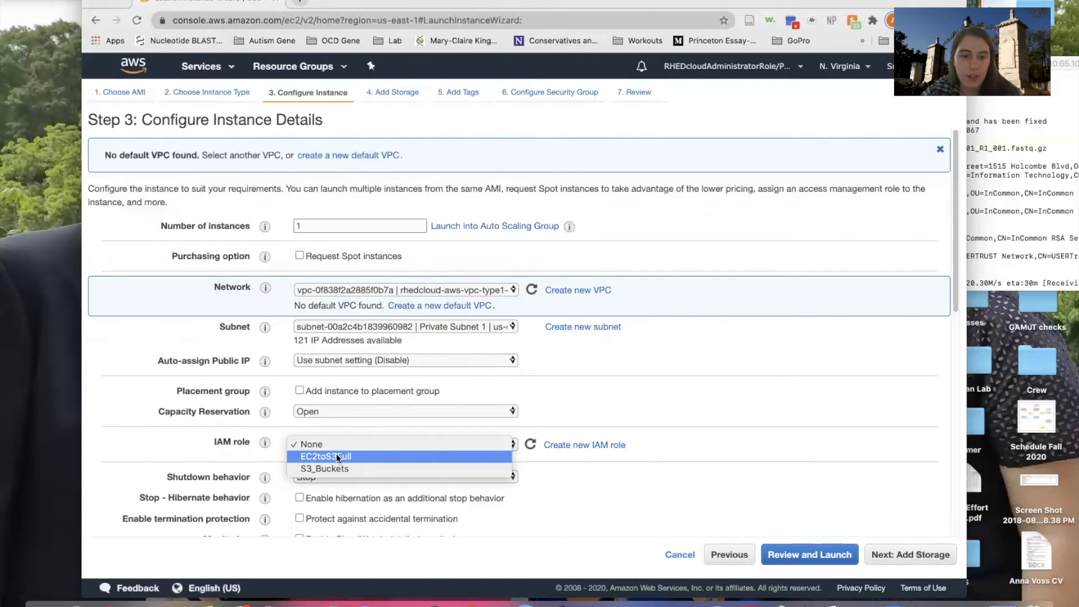
click(364, 454)
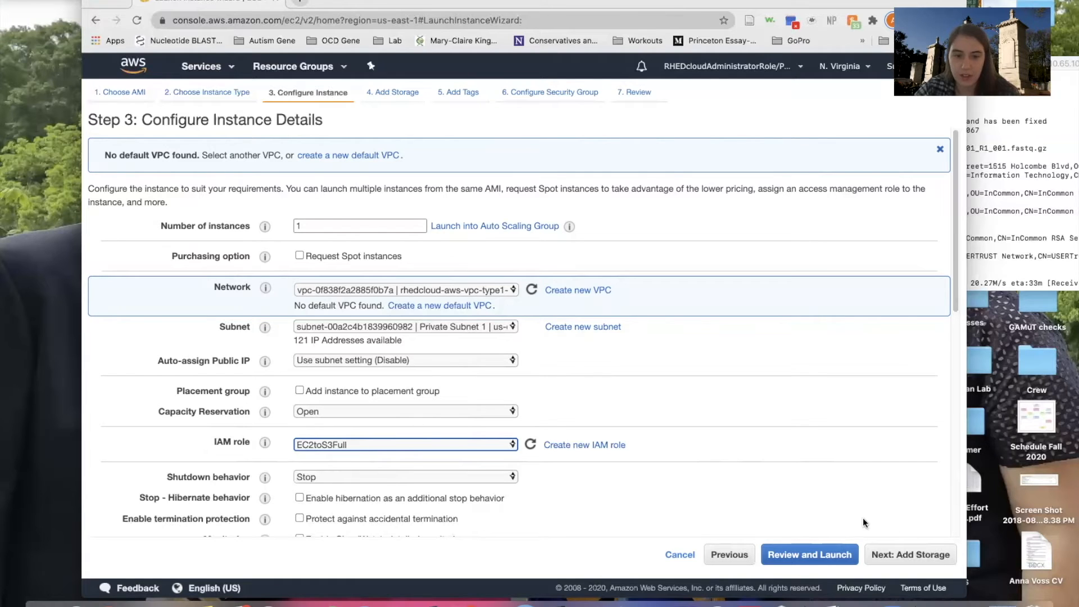
click(897, 555)
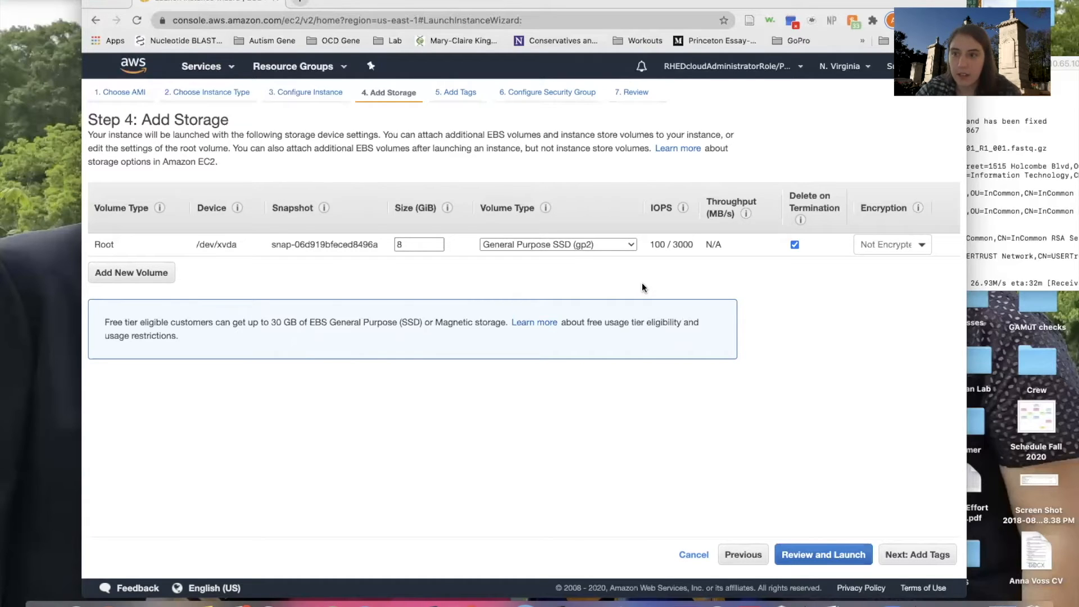
Keep the root volume at 8 GiB and continue without tags to the security group configuration
double_click(401, 243)
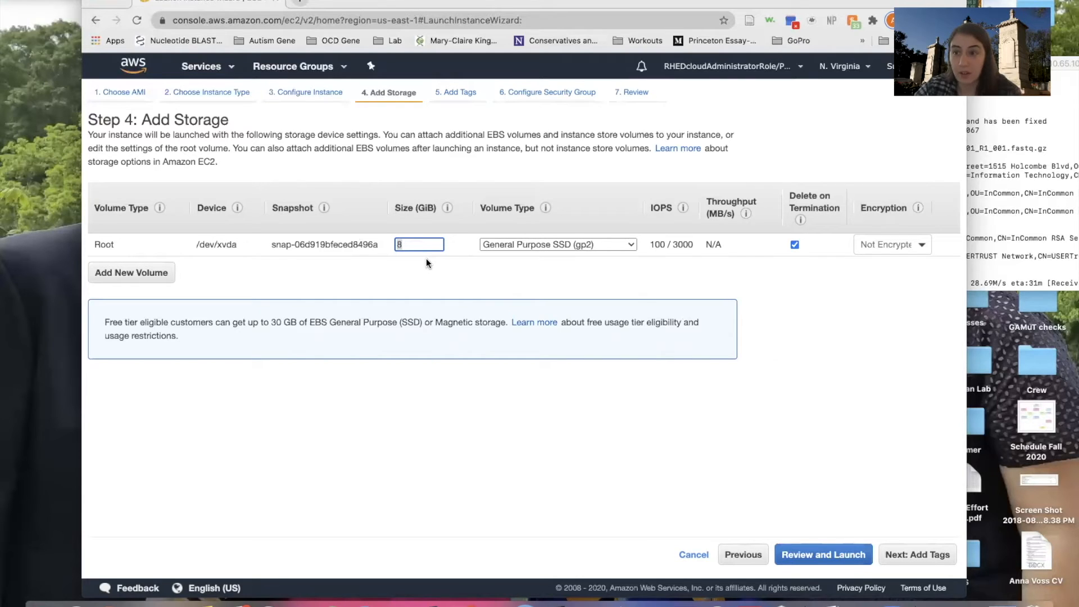
click(424, 262)
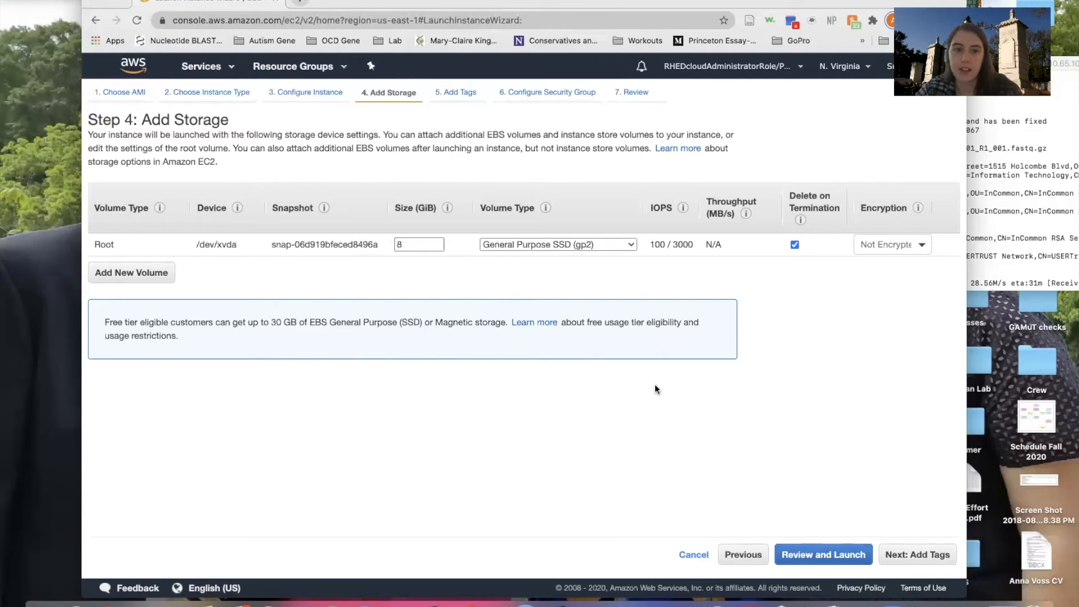
click(899, 554)
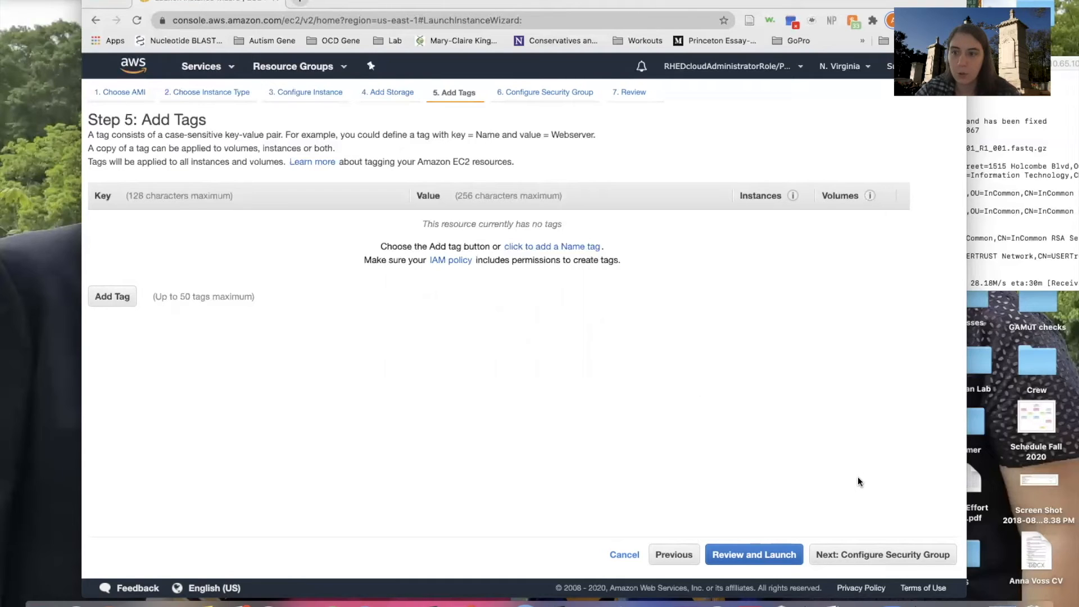
click(854, 557)
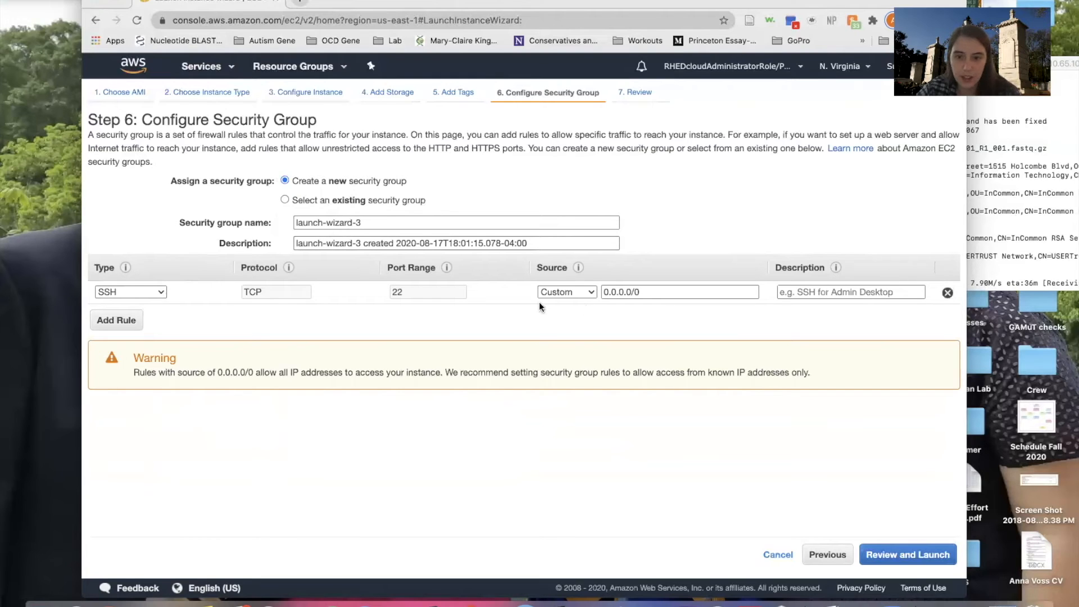
Assign the existing security group emory-cidr-blocks to the instance and check its inbound rules
click(285, 199)
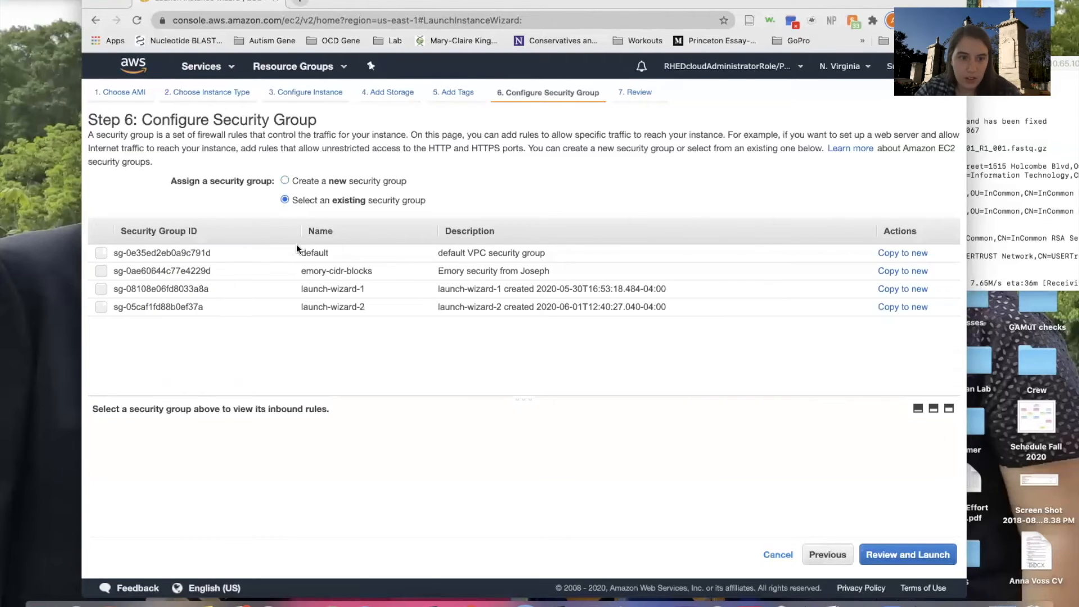
click(265, 267)
scroll(264, 440, down, 1)
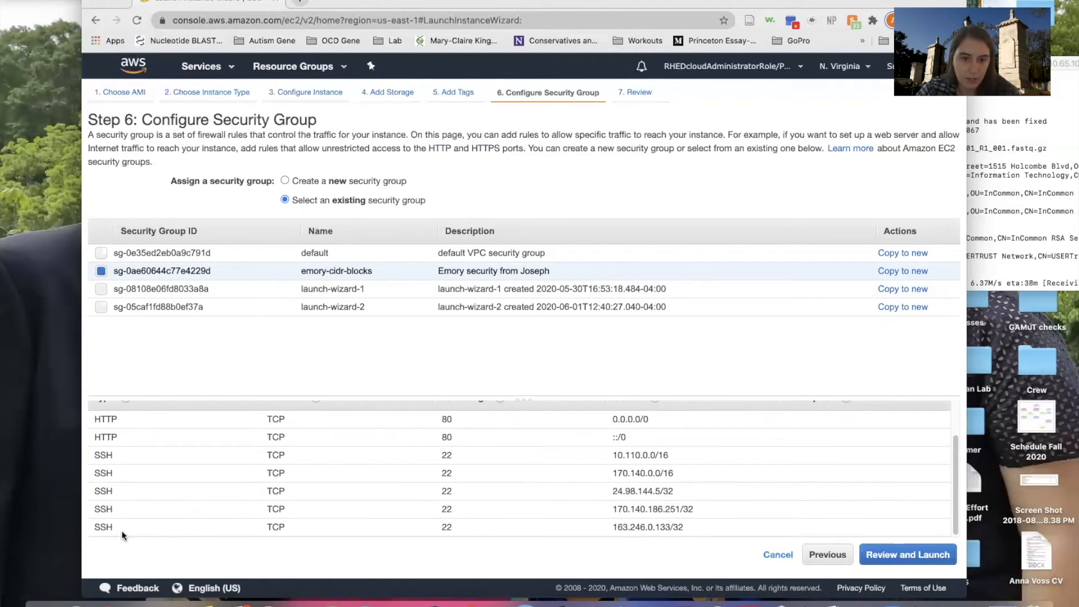
Check the security group's inbound rules, then continue to the launch review and look over the instance details
scroll(409, 434, up, 1)
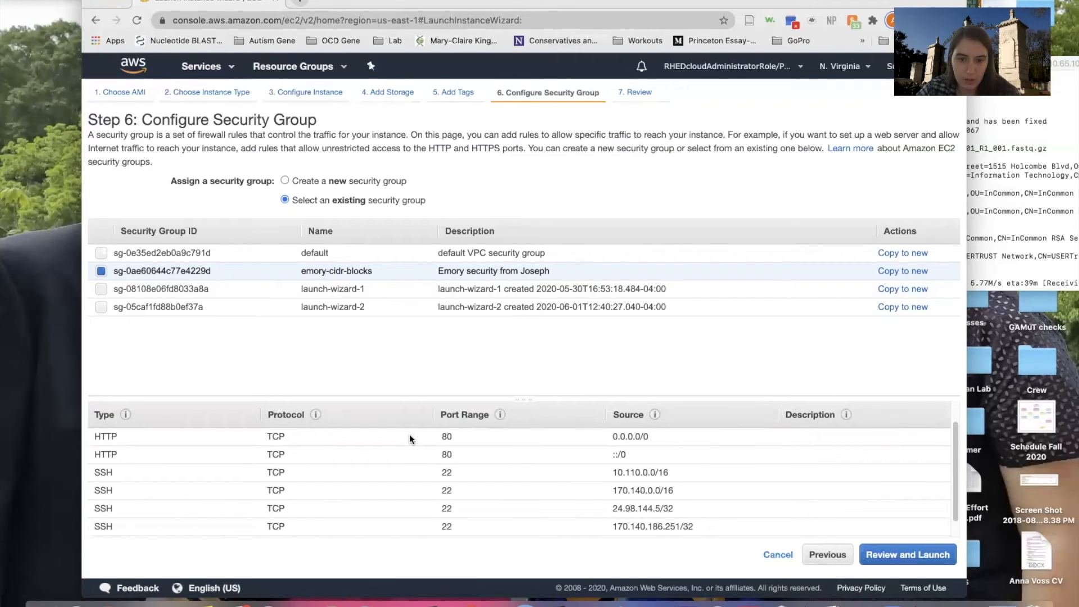
scroll(409, 435, down, 1)
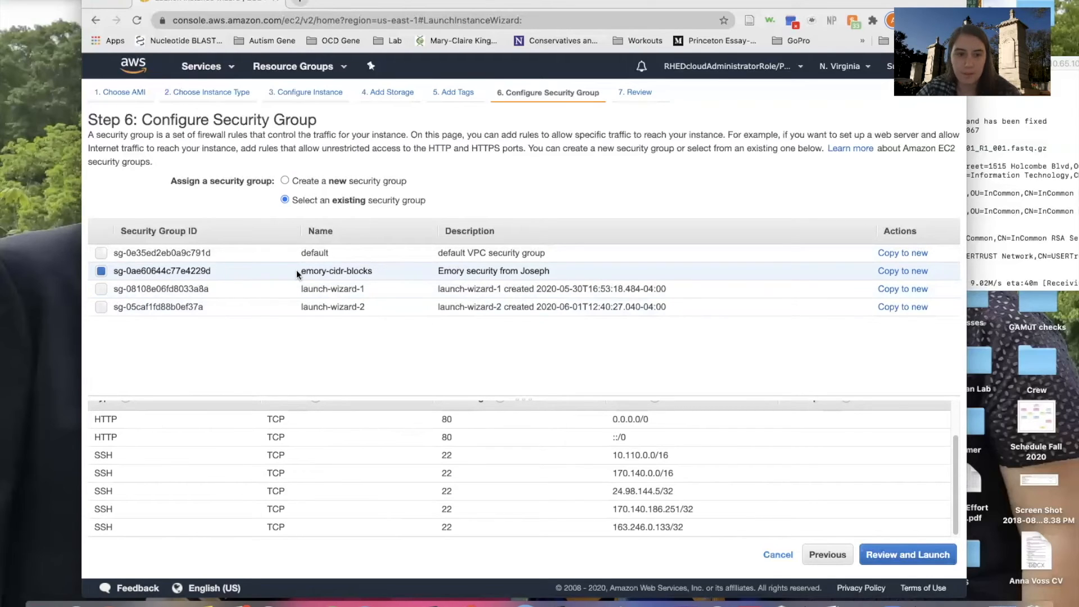
scroll(297, 475, up, 2)
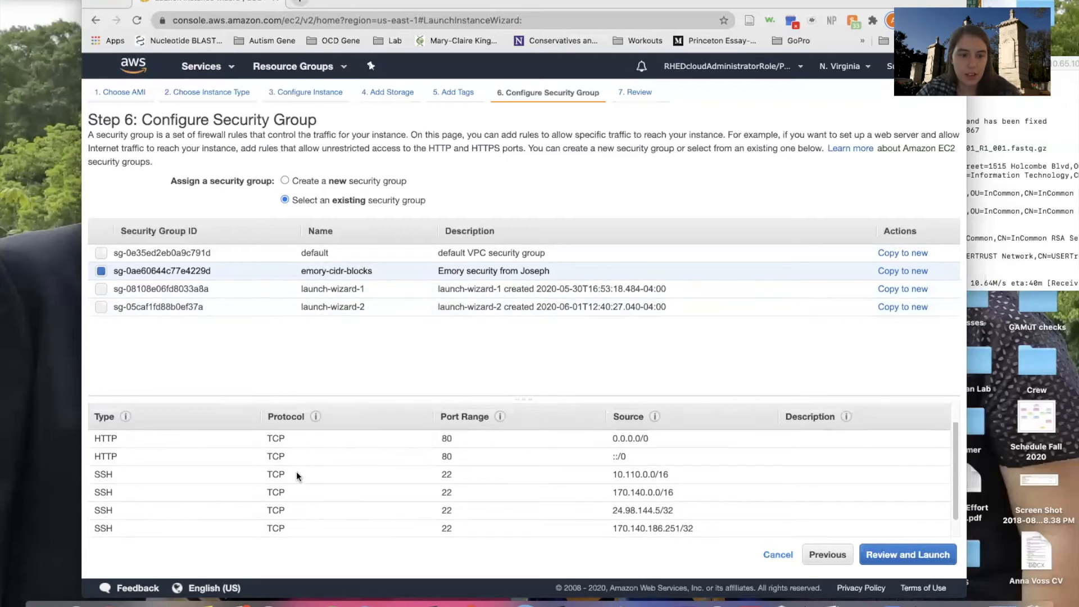
scroll(296, 476, down, 2)
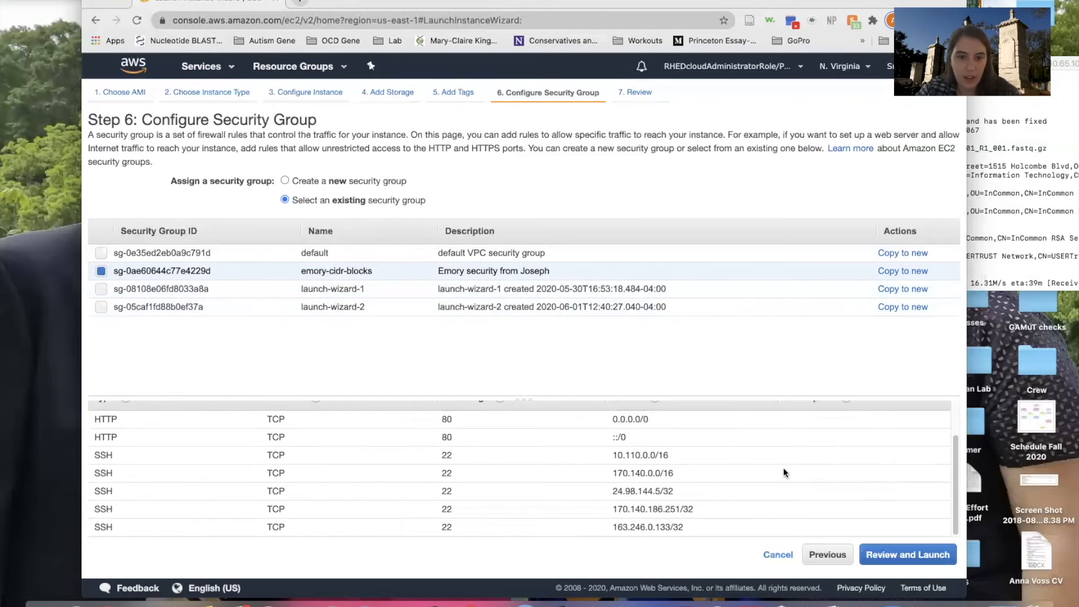
click(903, 557)
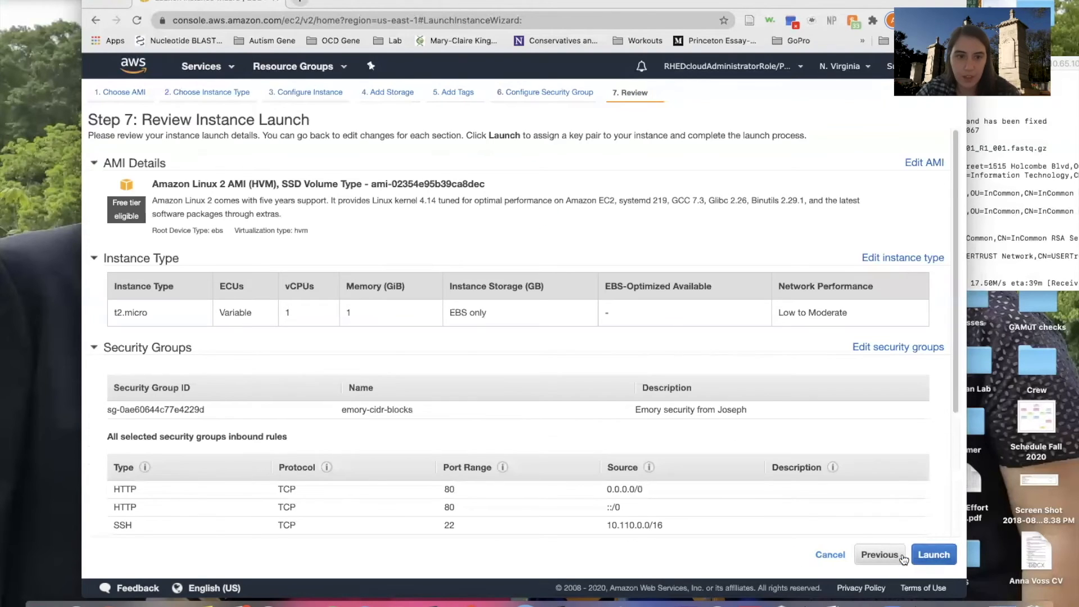
scroll(516, 386, down, 3)
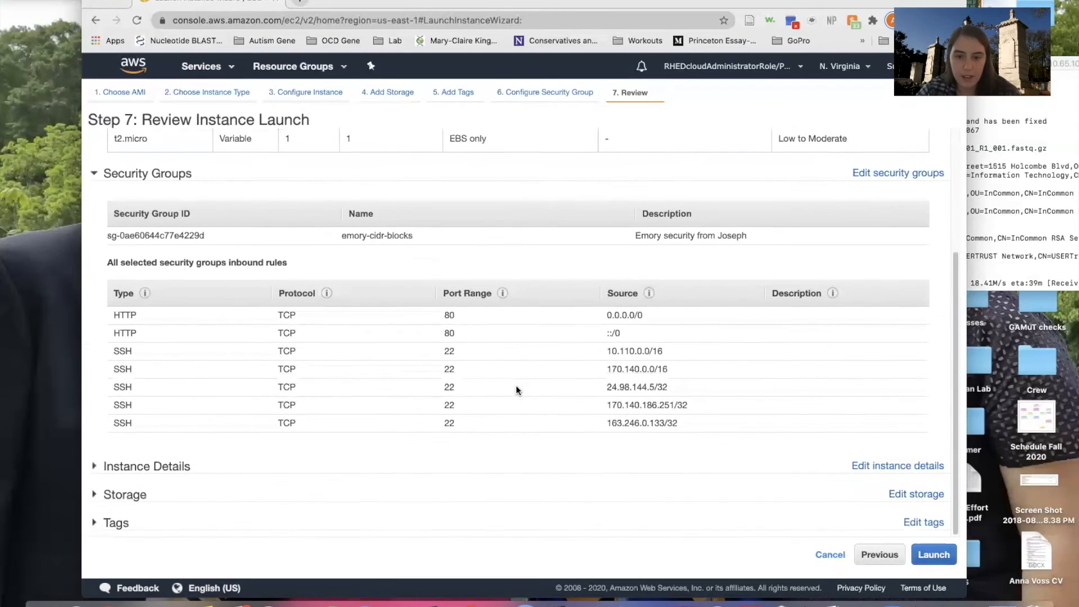
scroll(516, 386, up, 3)
scroll(516, 386, down, 3)
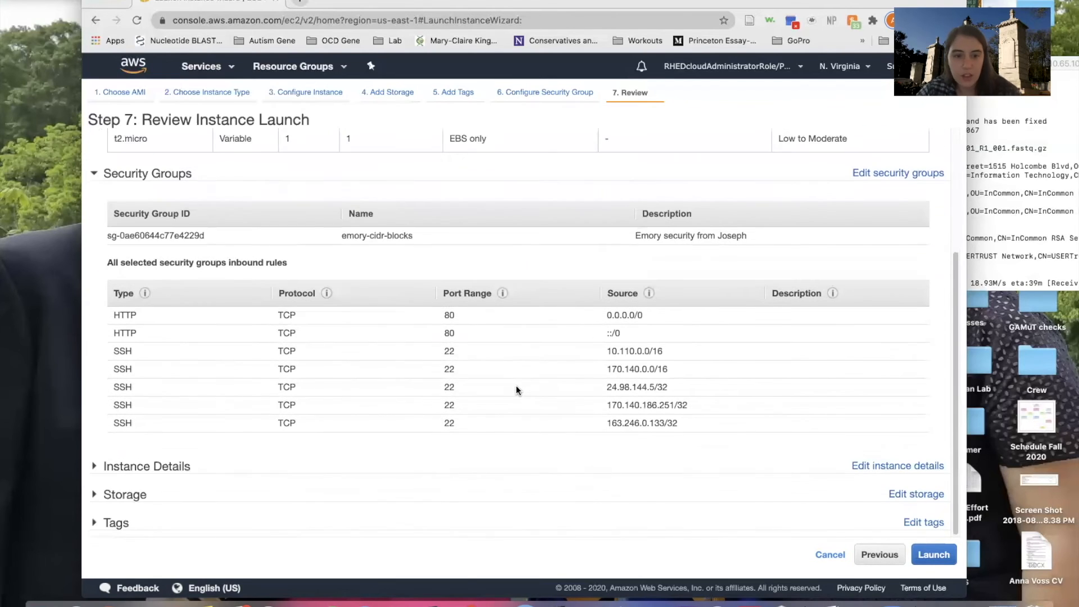
Proceed to launch the instance and choose the existing sloanlab key pair
click(932, 555)
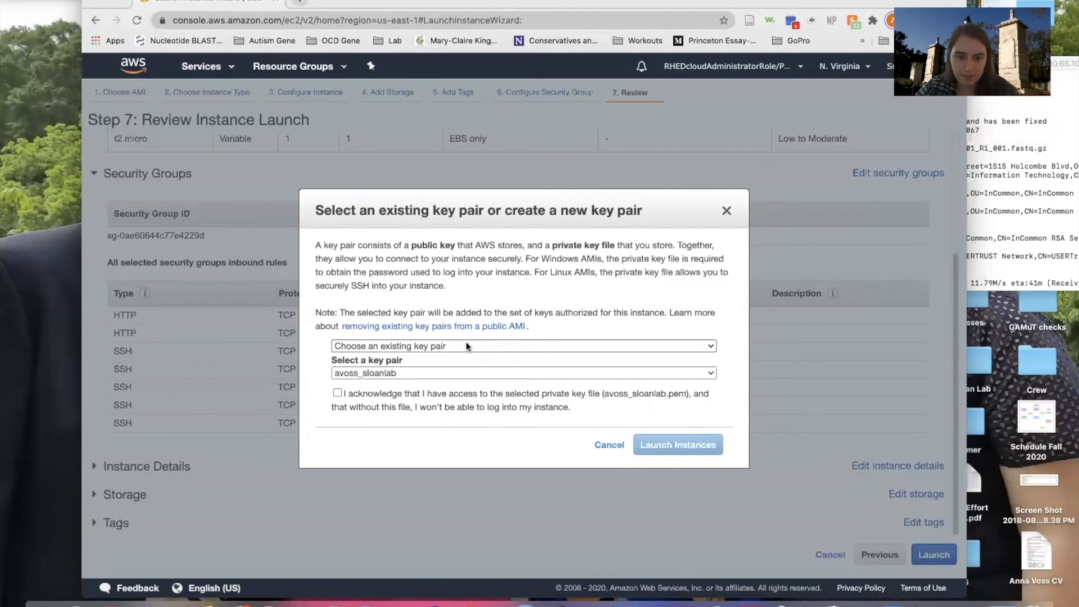
click(416, 372)
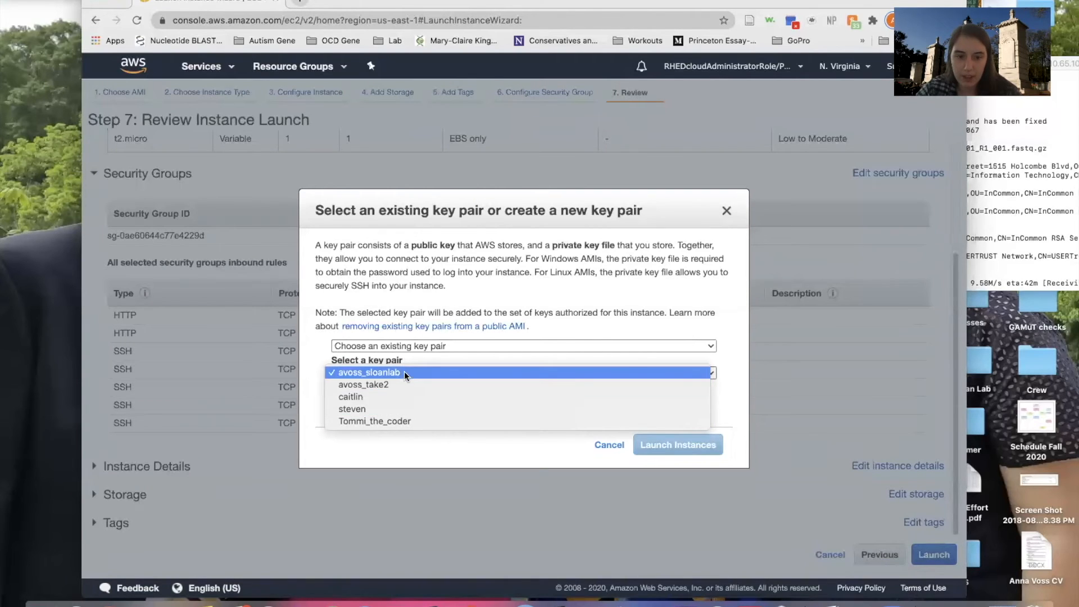
click(404, 370)
click(424, 343)
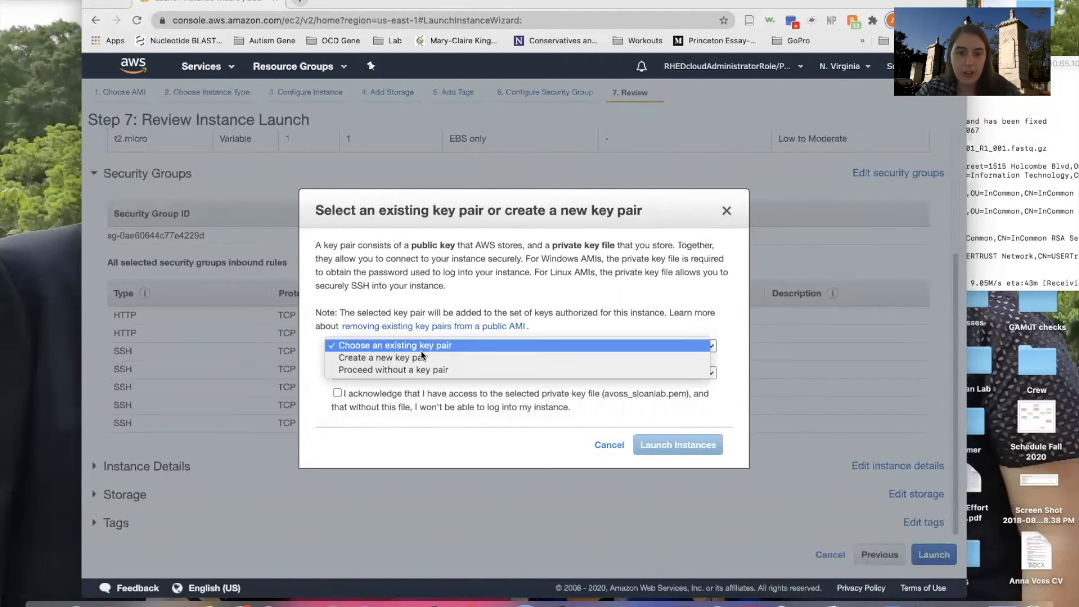
click(417, 355)
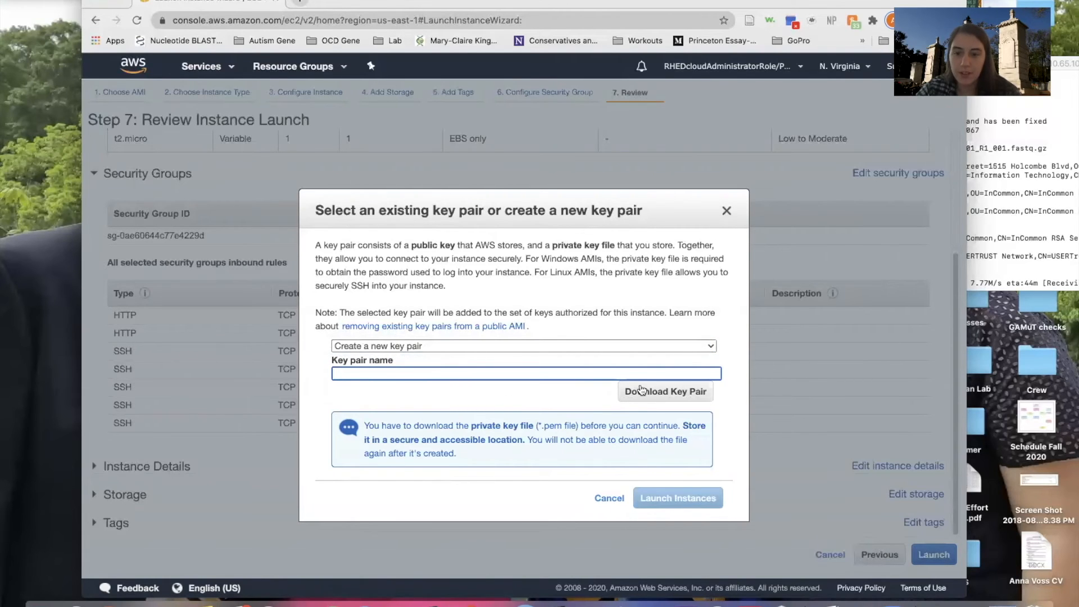
click(658, 341)
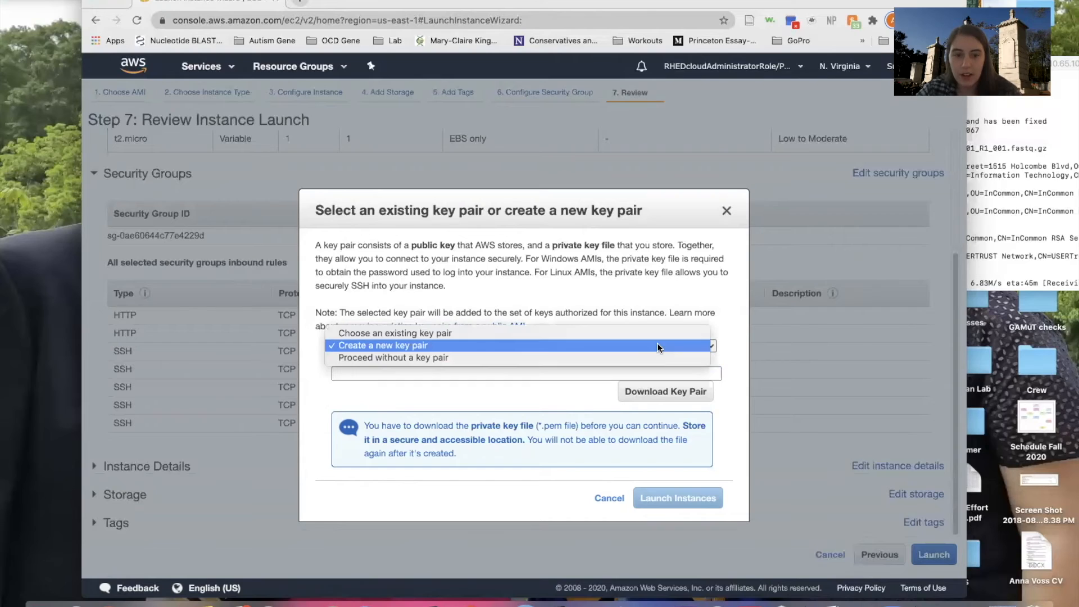
click(613, 334)
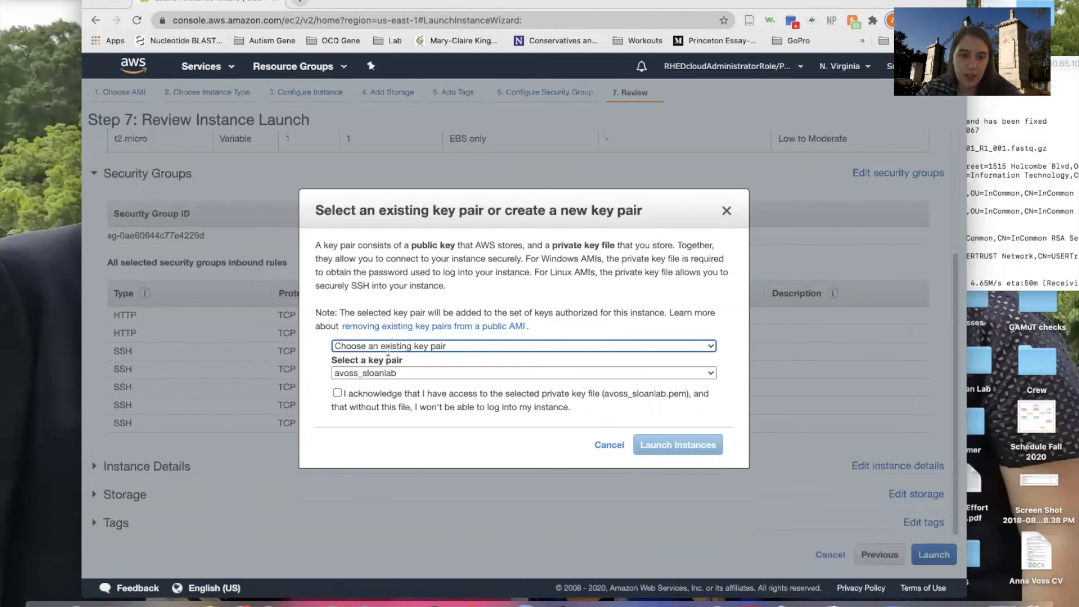
Acknowledge access to the selected private key file, launch the instance and view the list of instances
click(337, 393)
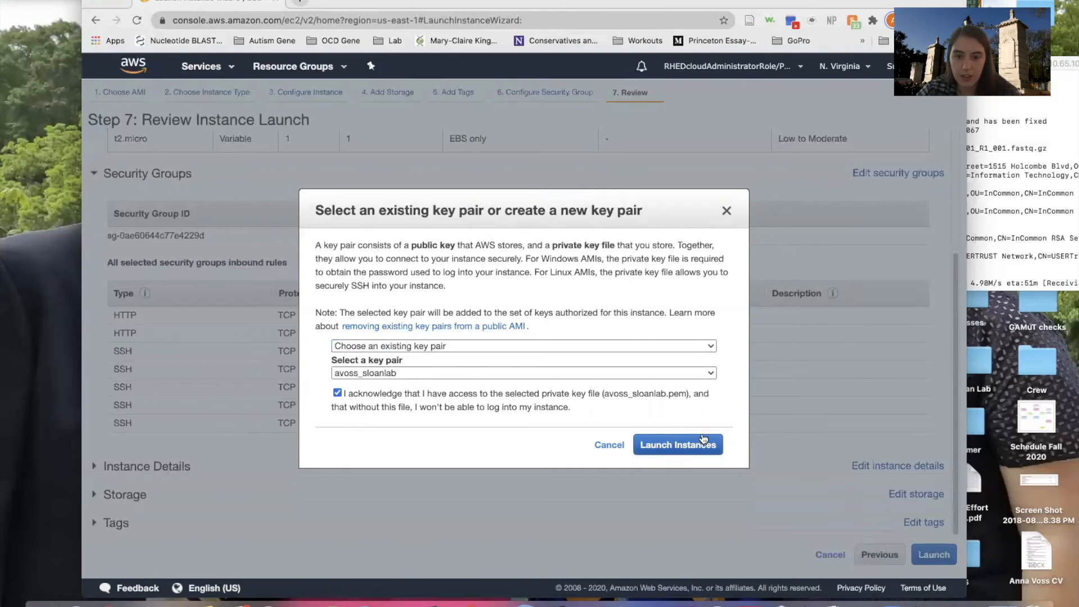
click(679, 439)
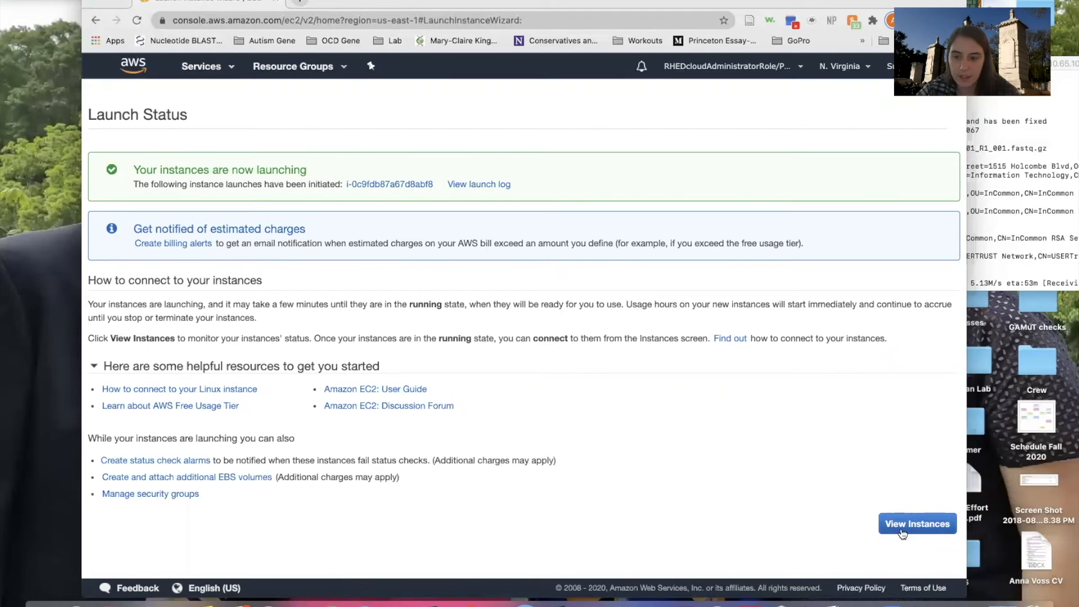
click(901, 529)
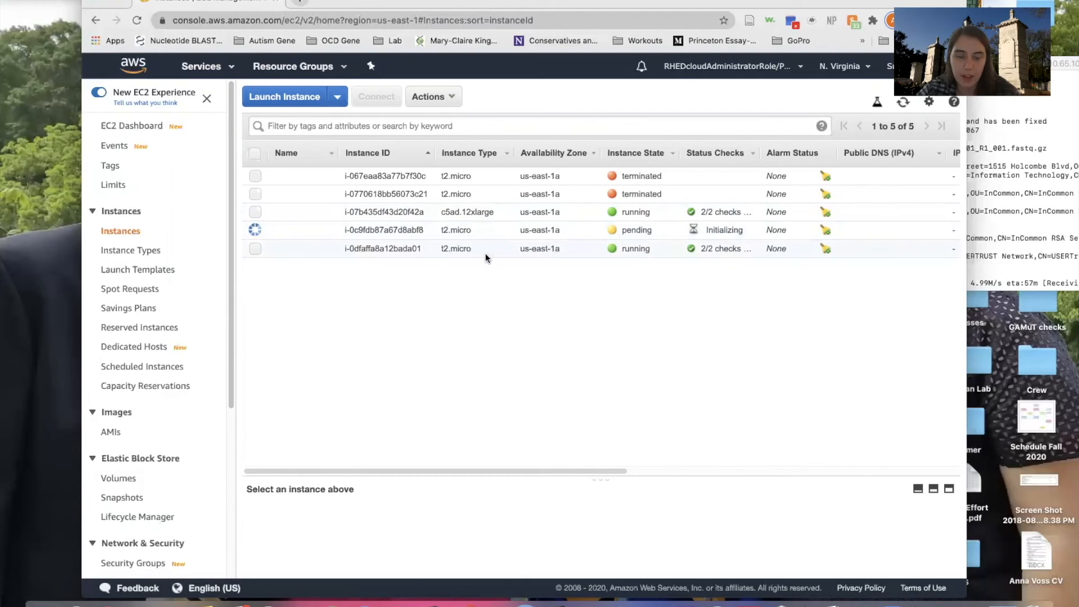
Open the SSH connection instructions for running instance i-0dfaffa8a12bada01, copy the example ssh command and close them
click(434, 248)
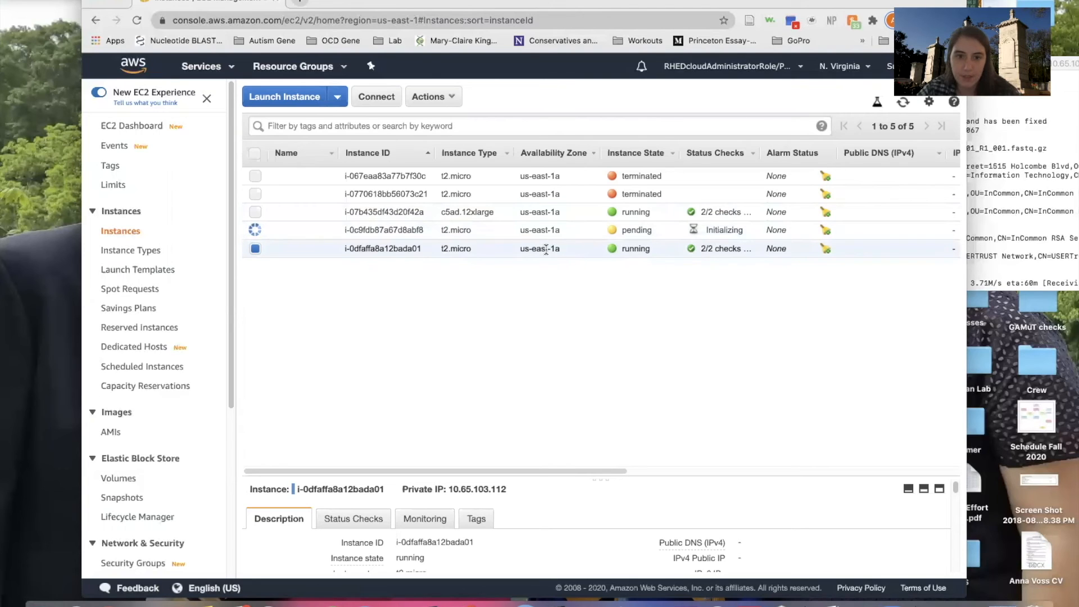
click(381, 99)
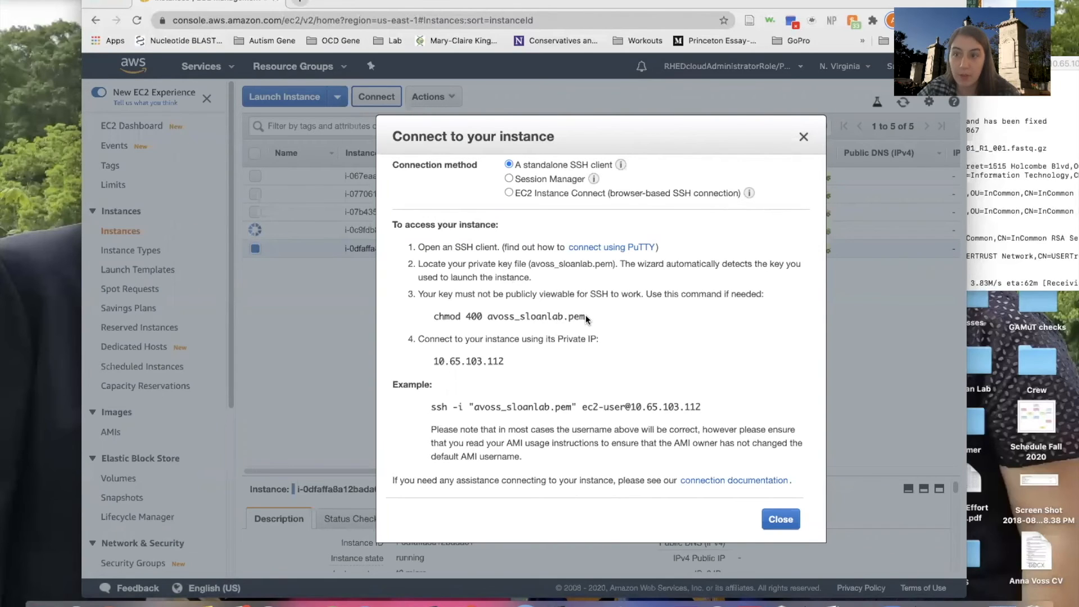
drag(585, 315, 427, 319)
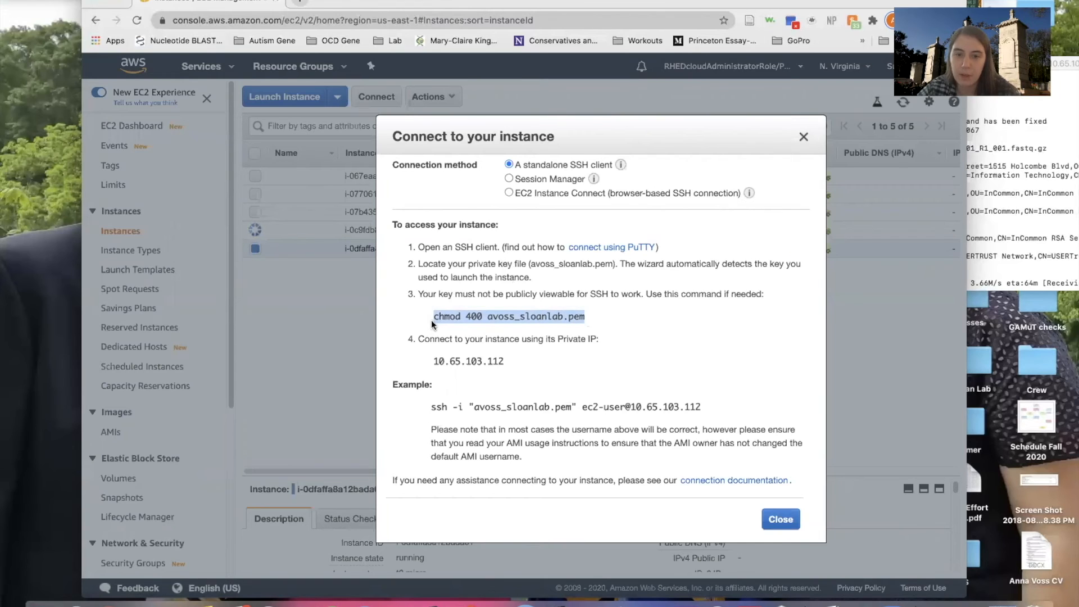
click(524, 341)
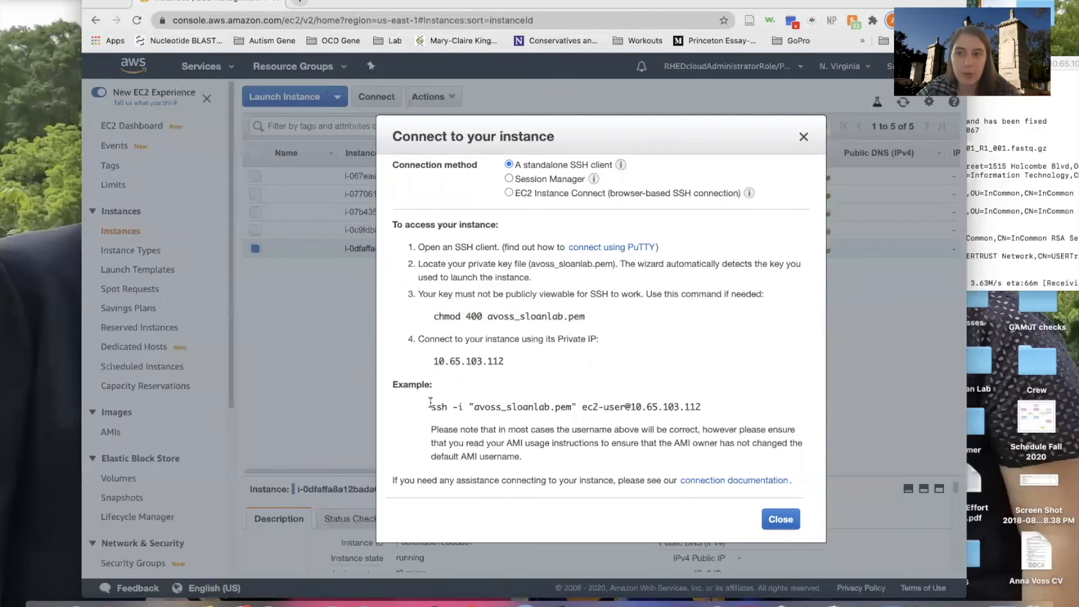
drag(430, 405, 702, 396)
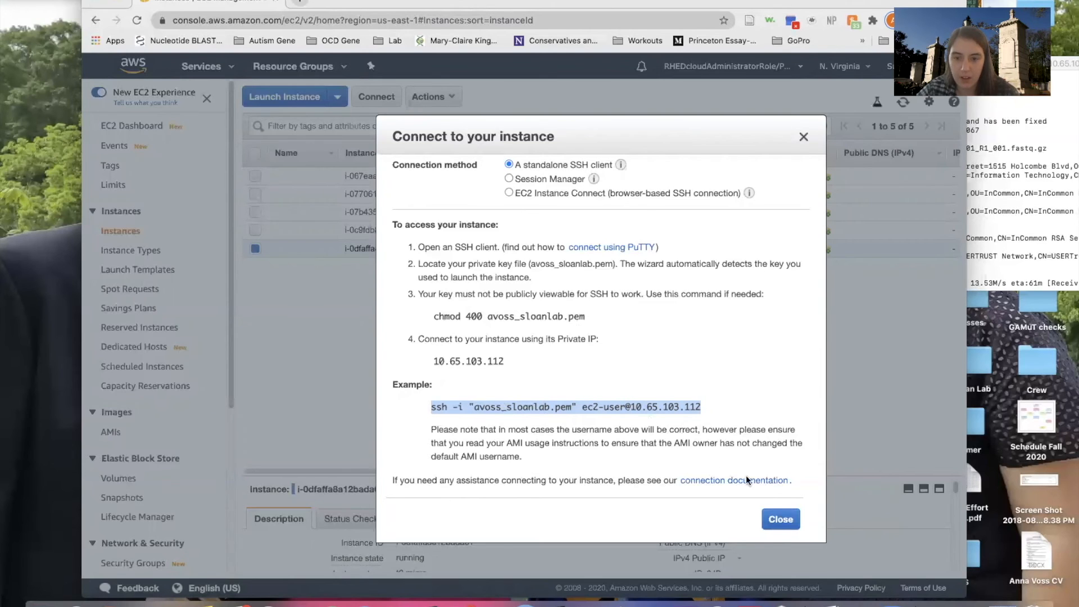
click(781, 519)
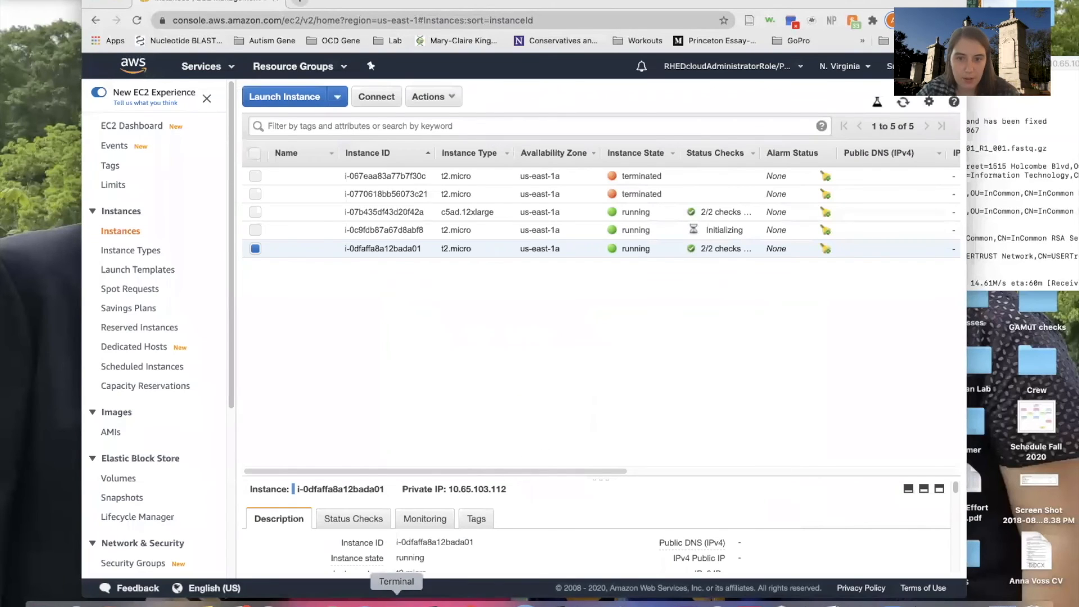
Switch to Terminal, open a new window and change to the bin directory
click(396, 603)
right_click(396, 601)
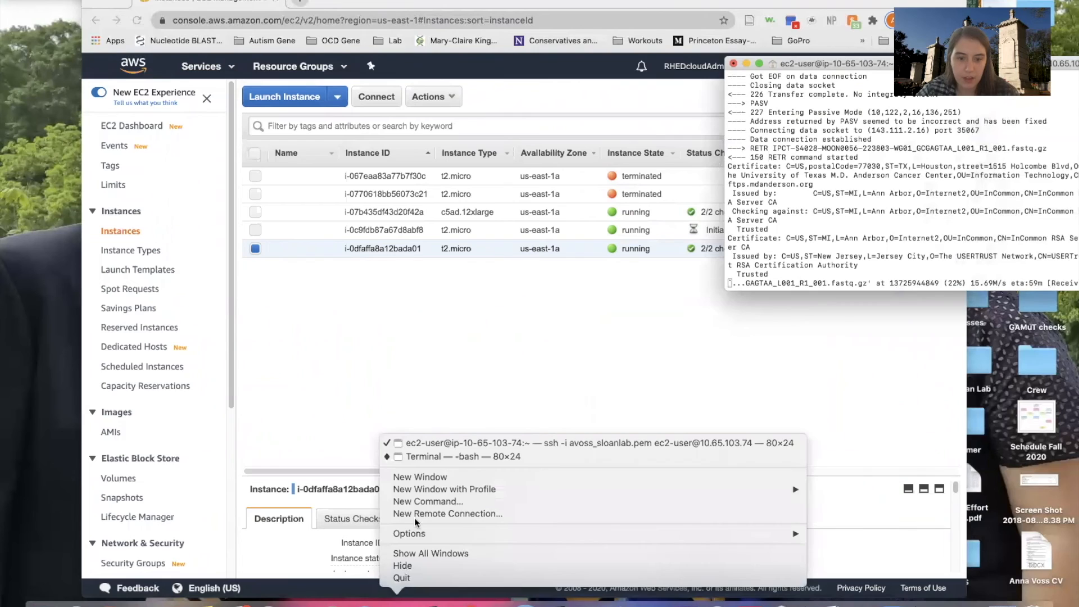
click(423, 474)
text(cd bin)
key(Return)
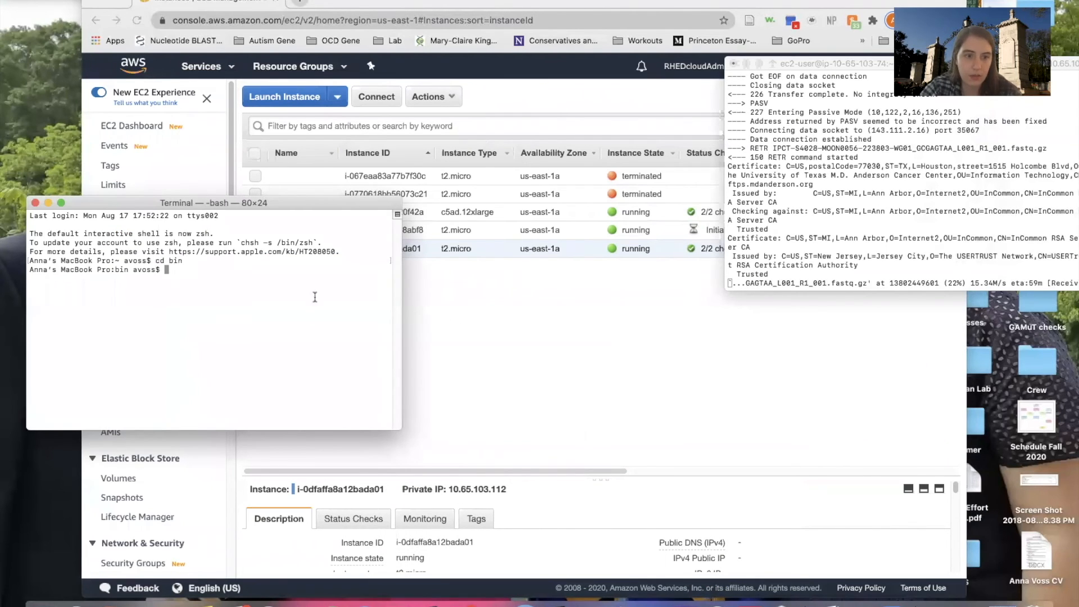
Connect to the instance at 10.65.103.112 as ec2-user by running the copied ssh command in the new terminal window
click(483, 312)
click(154, 314)
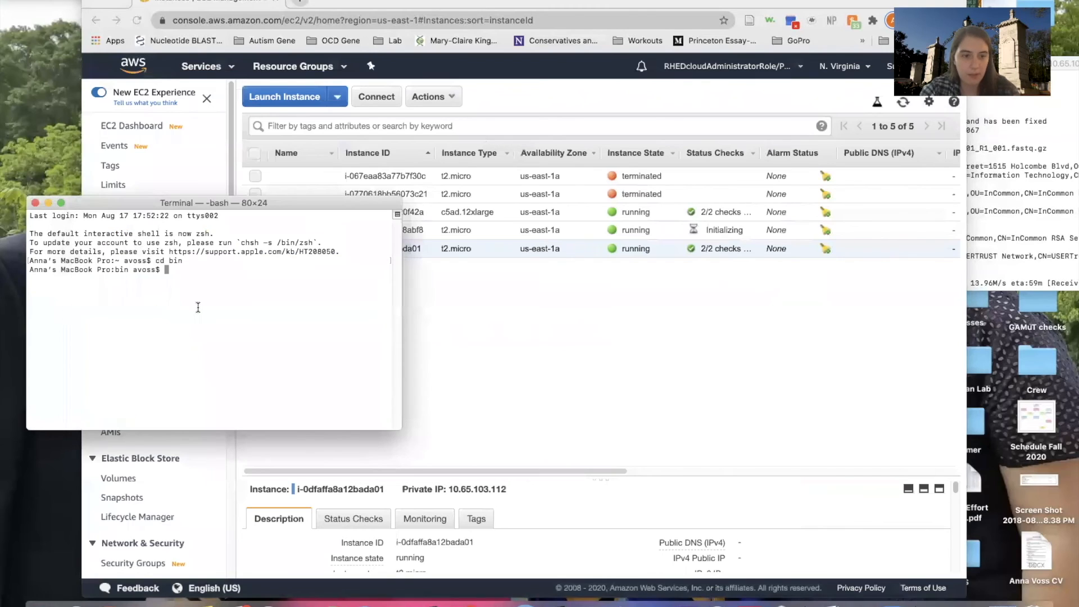
key(super+v)
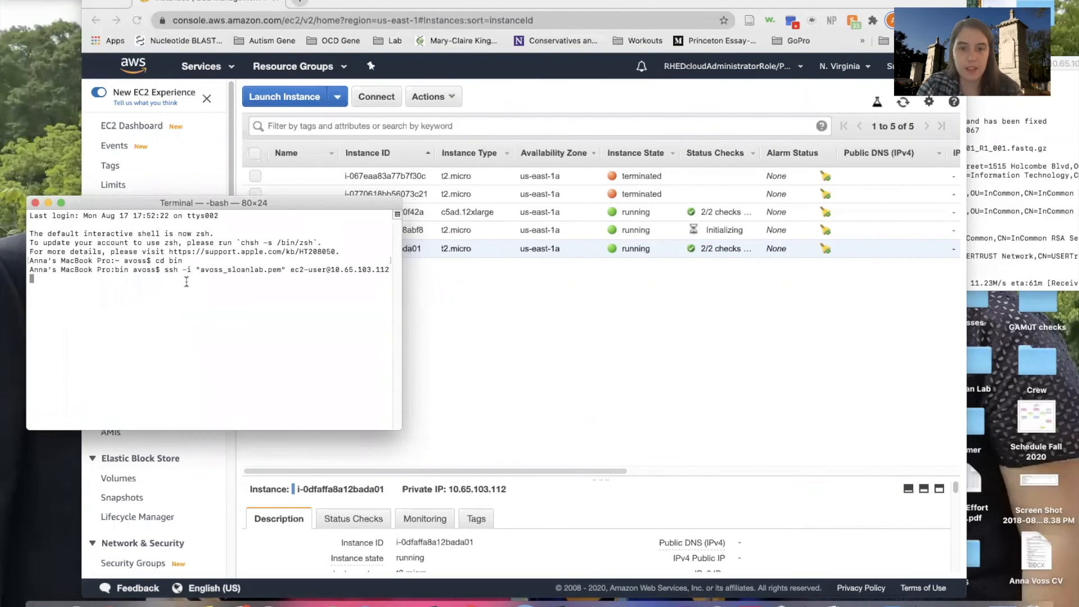
key(Return)
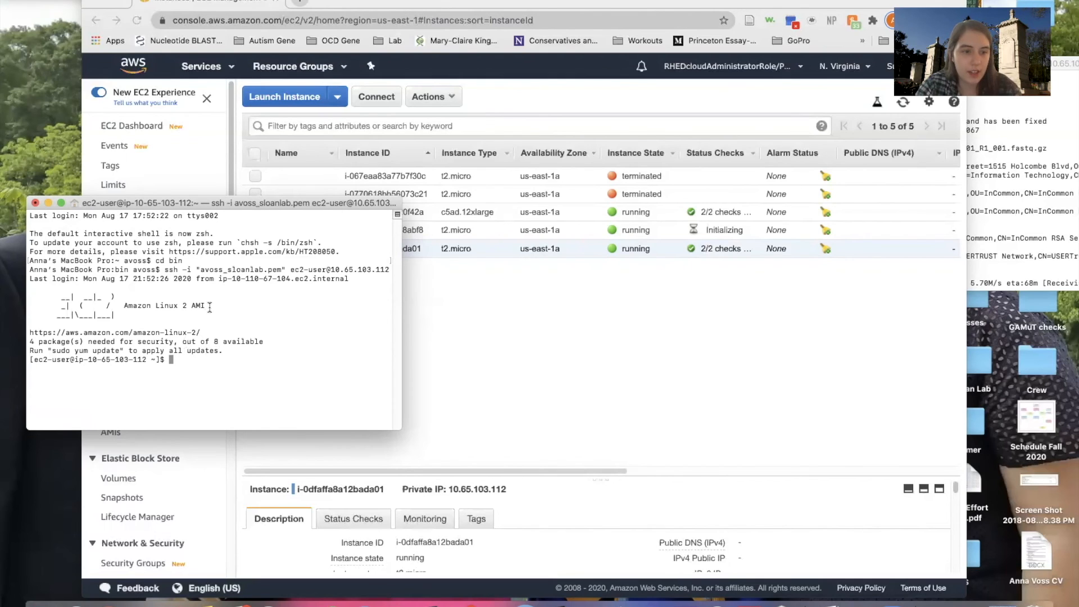
Examine the Amazon Linux 2 AMI login banner and list the instance's home directory with ls
drag(206, 306, 142, 307)
click(192, 360)
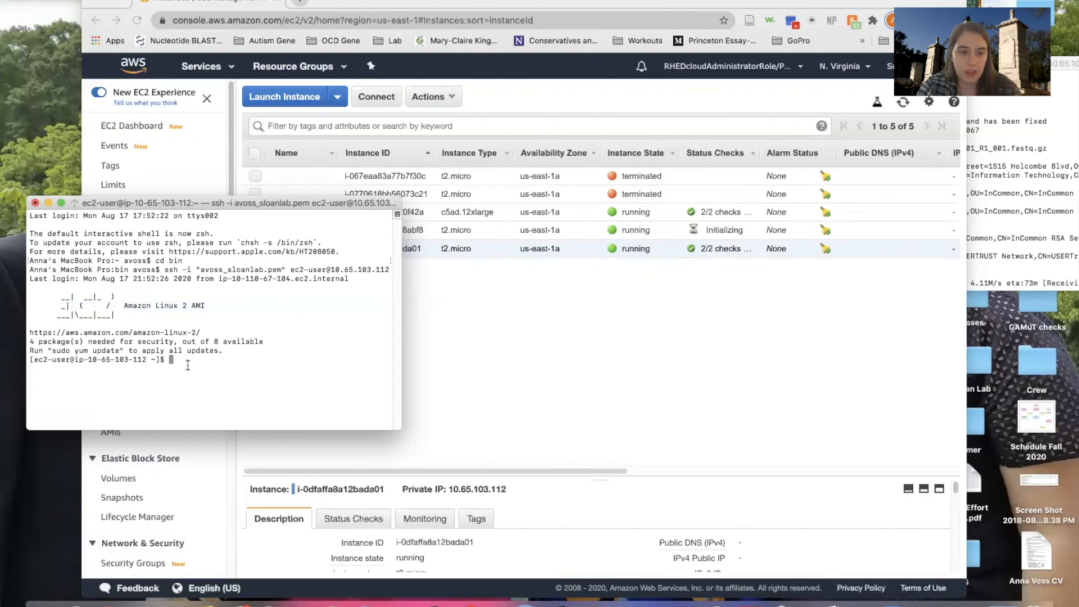
text(ls)
key(Return)
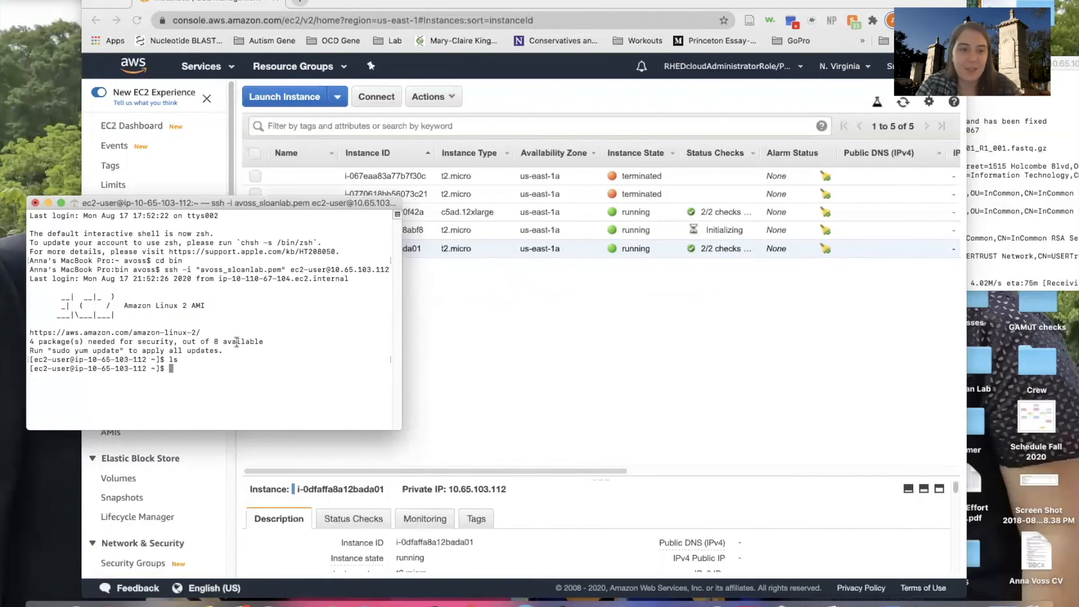
Move the terminal window aside, return to the AWS console and review the selected instance's connection instructions again
drag(201, 204, 185, 268)
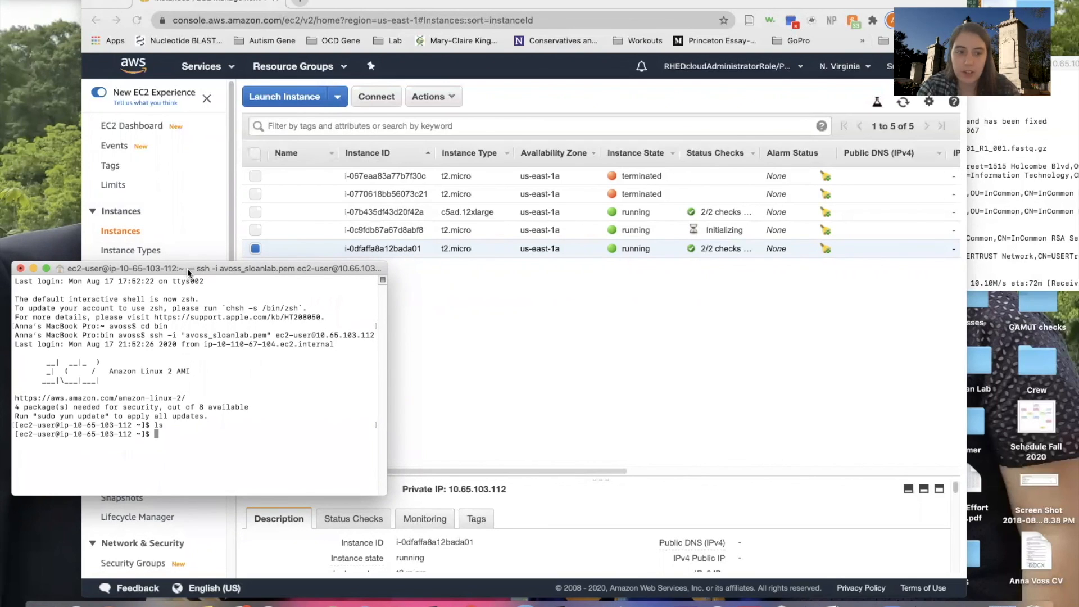
drag(187, 268, 363, 262)
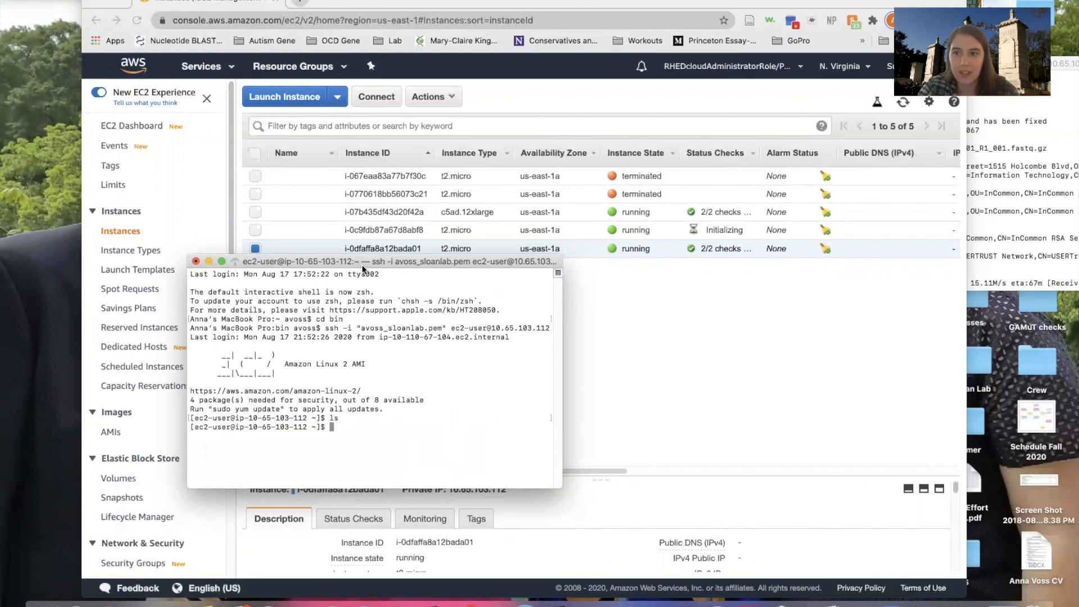
drag(362, 265, 923, 304)
click(702, 332)
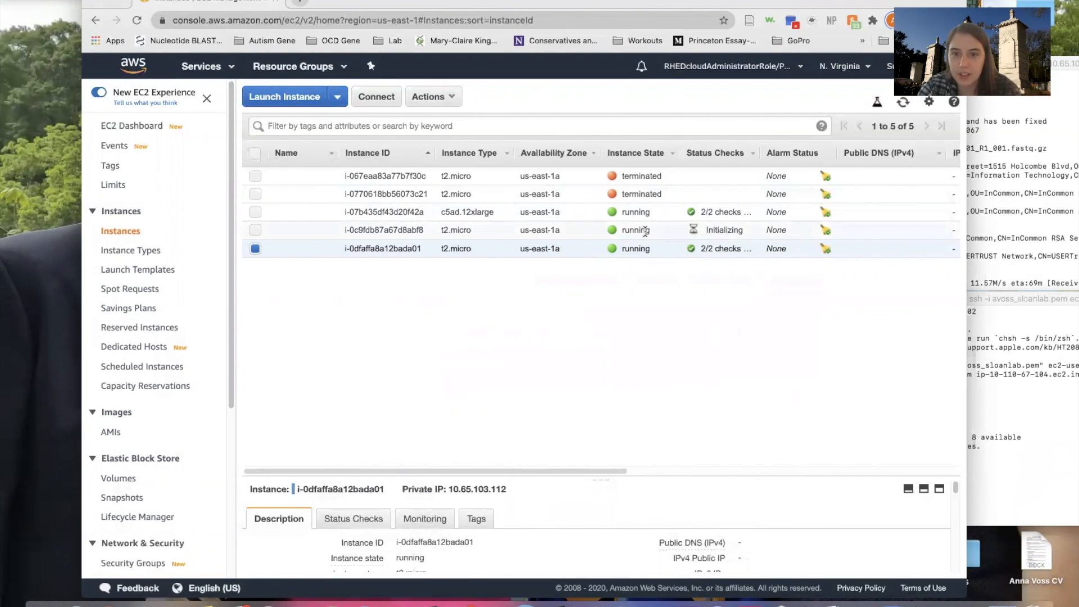
click(376, 100)
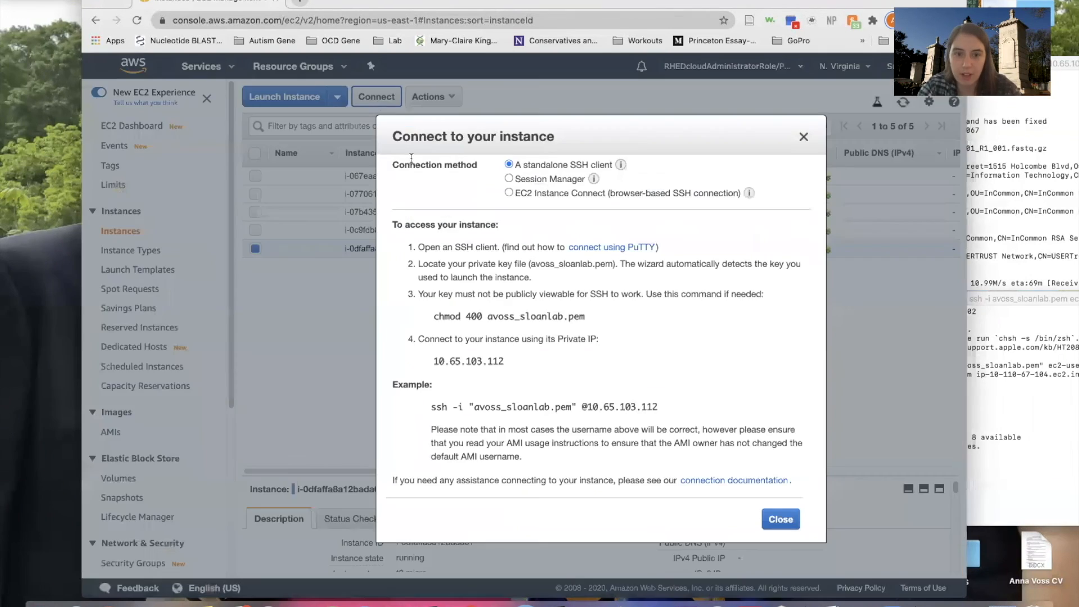
click(779, 515)
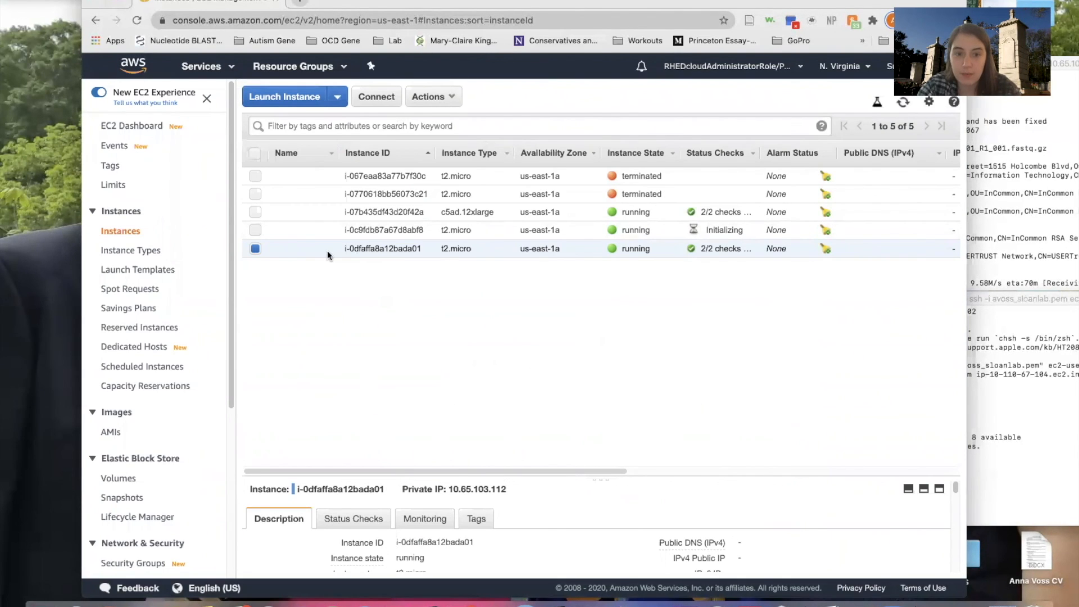
Terminate the selected instance i-0dfaffa8a12bada01 and confirm the termination
click(440, 98)
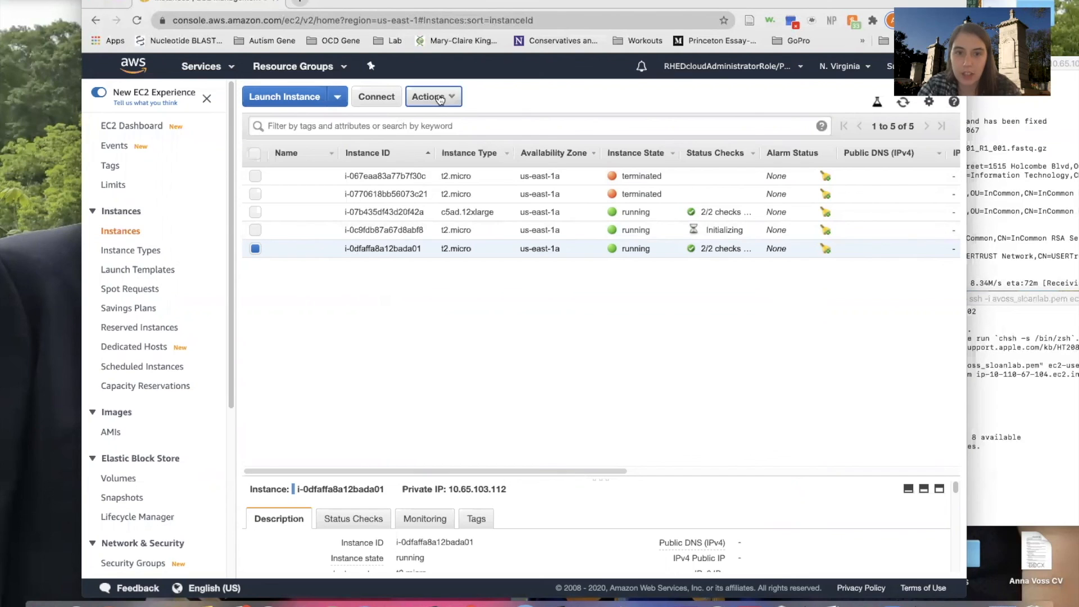
mouse_move(443, 182)
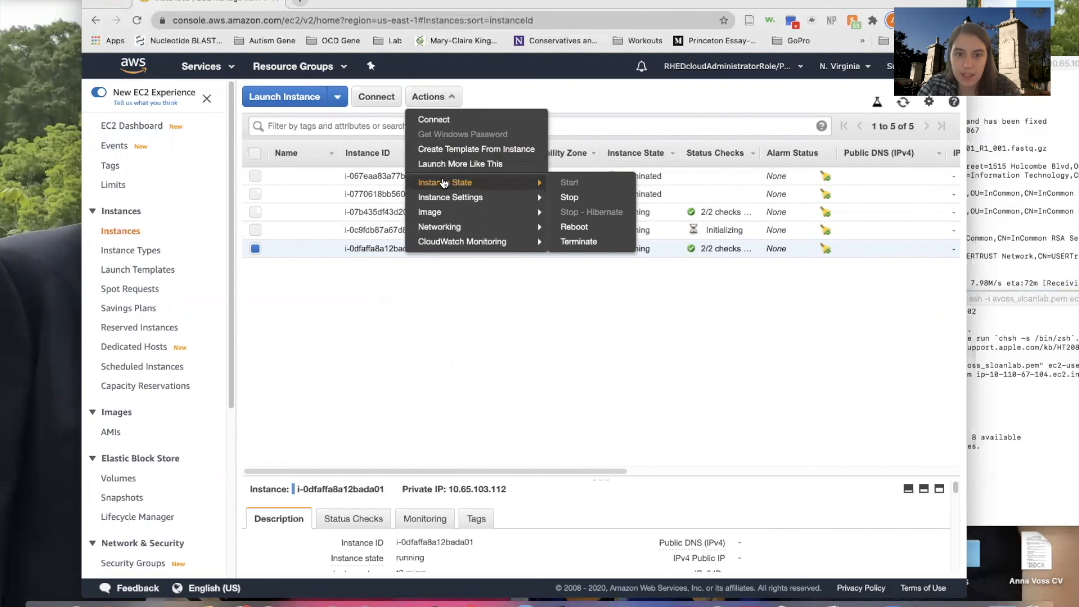
click(585, 242)
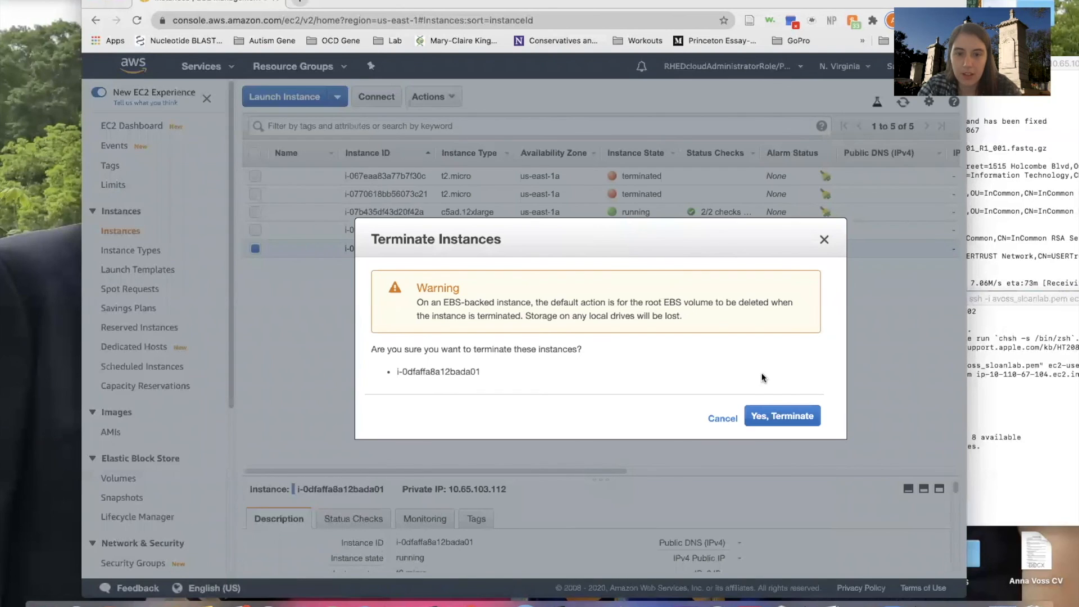
click(780, 422)
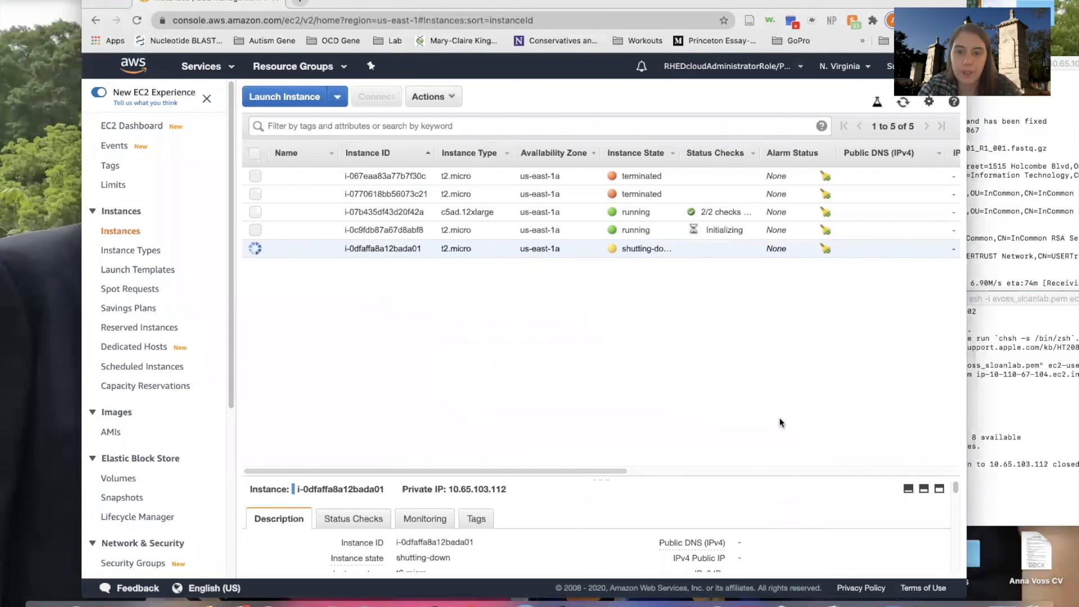